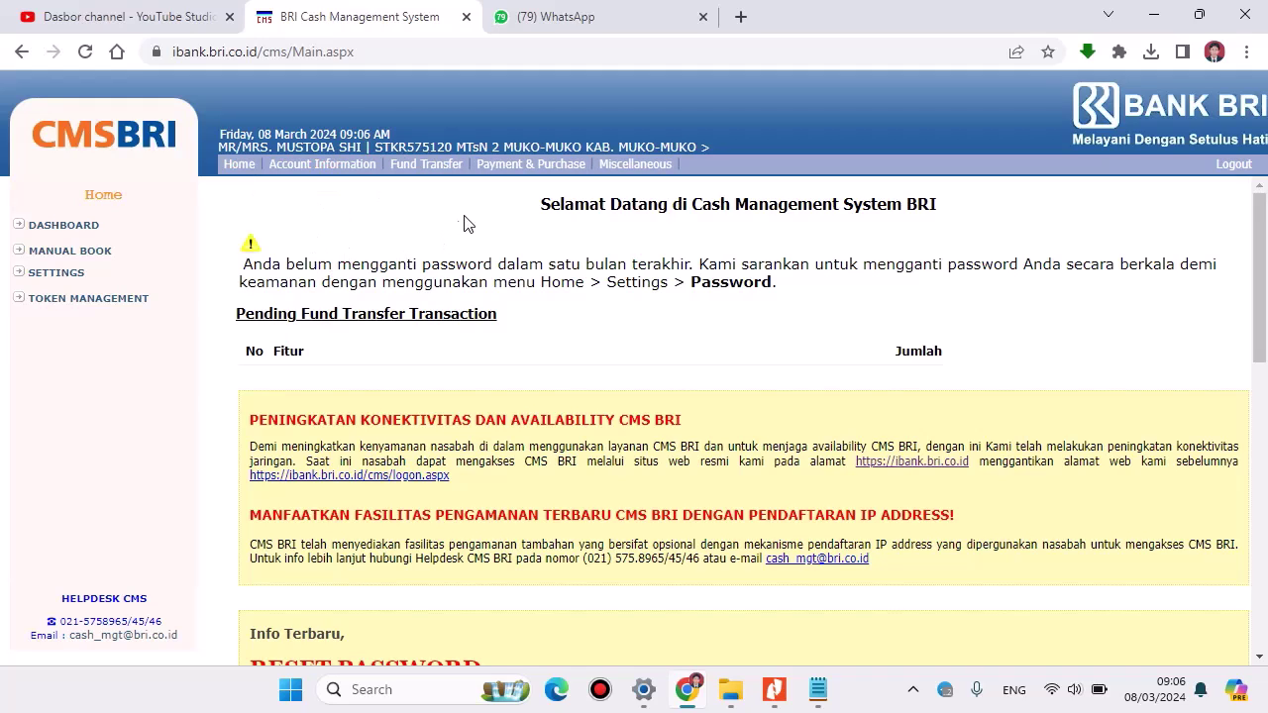
Step: Open the Single MPN payment form for tax and submit Input Billing as the billing type
click(499, 175)
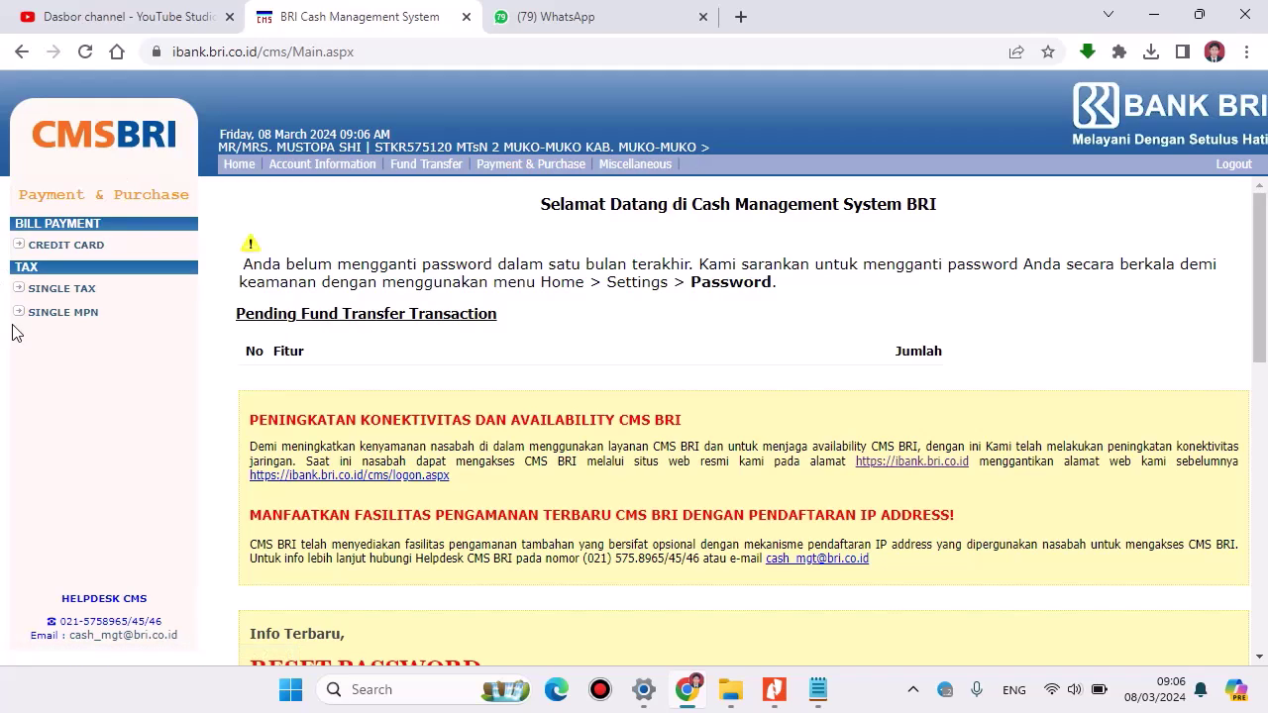
click(42, 317)
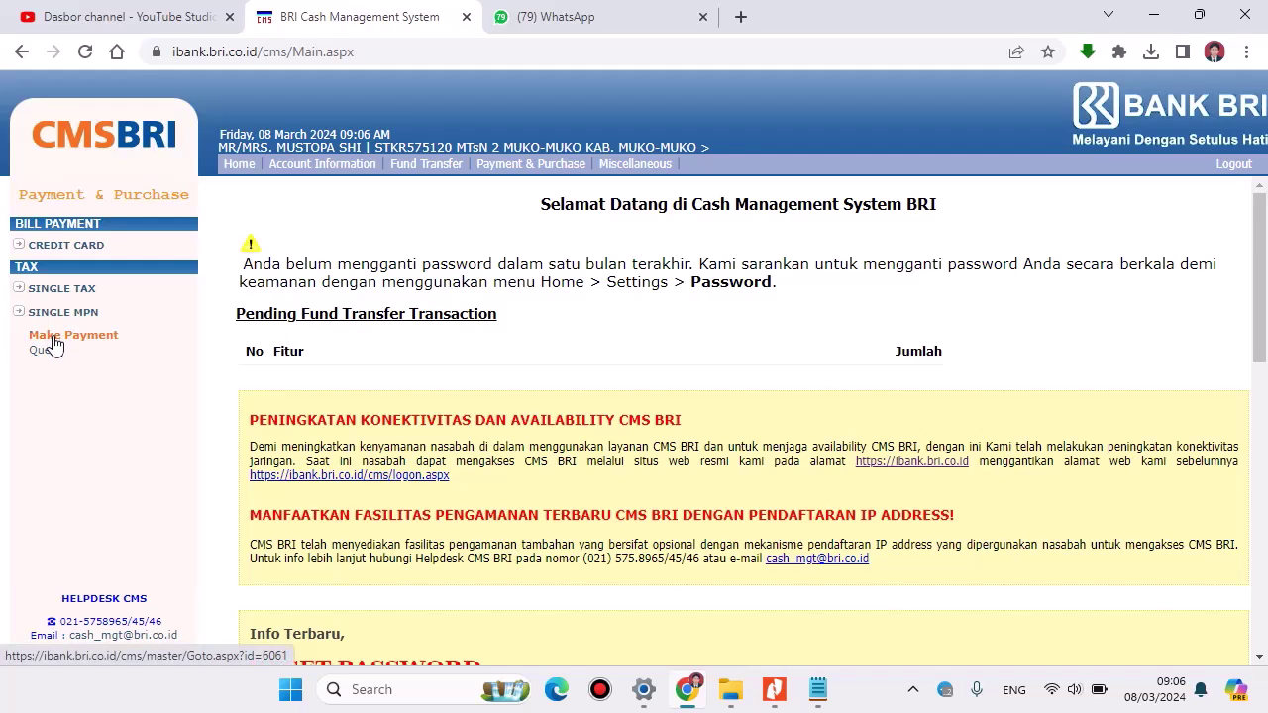
click(54, 337)
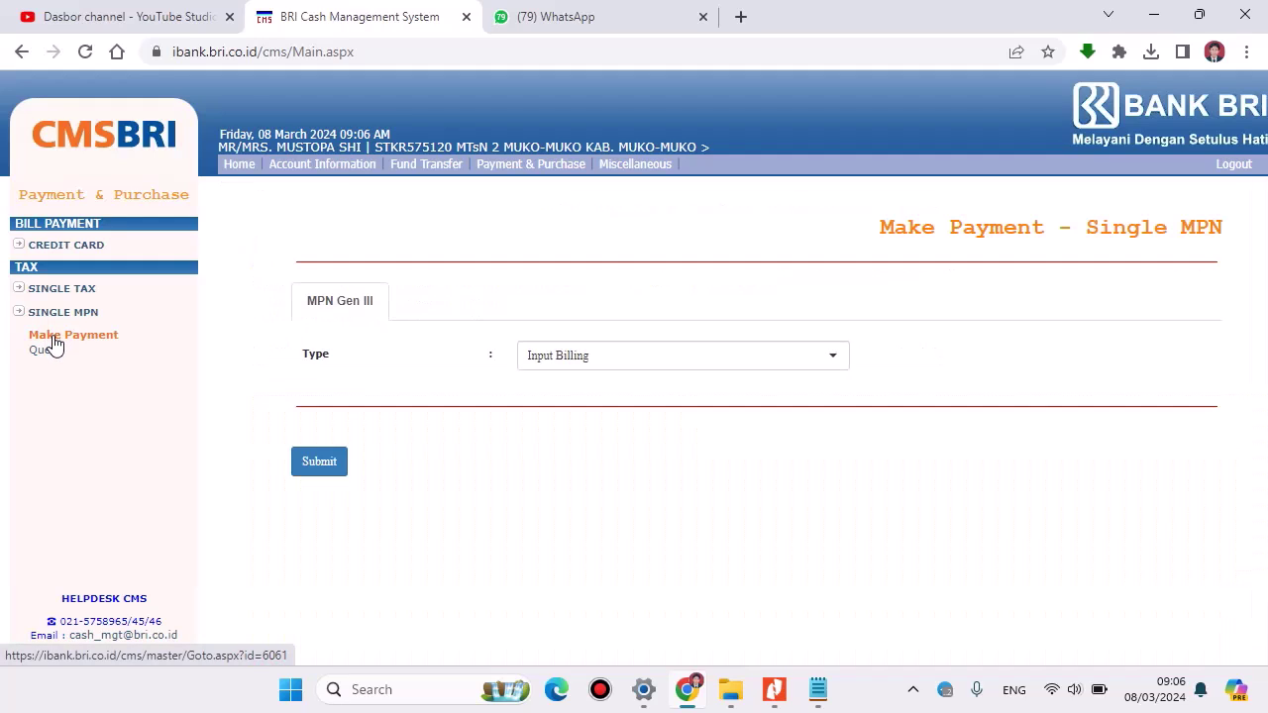
click(568, 362)
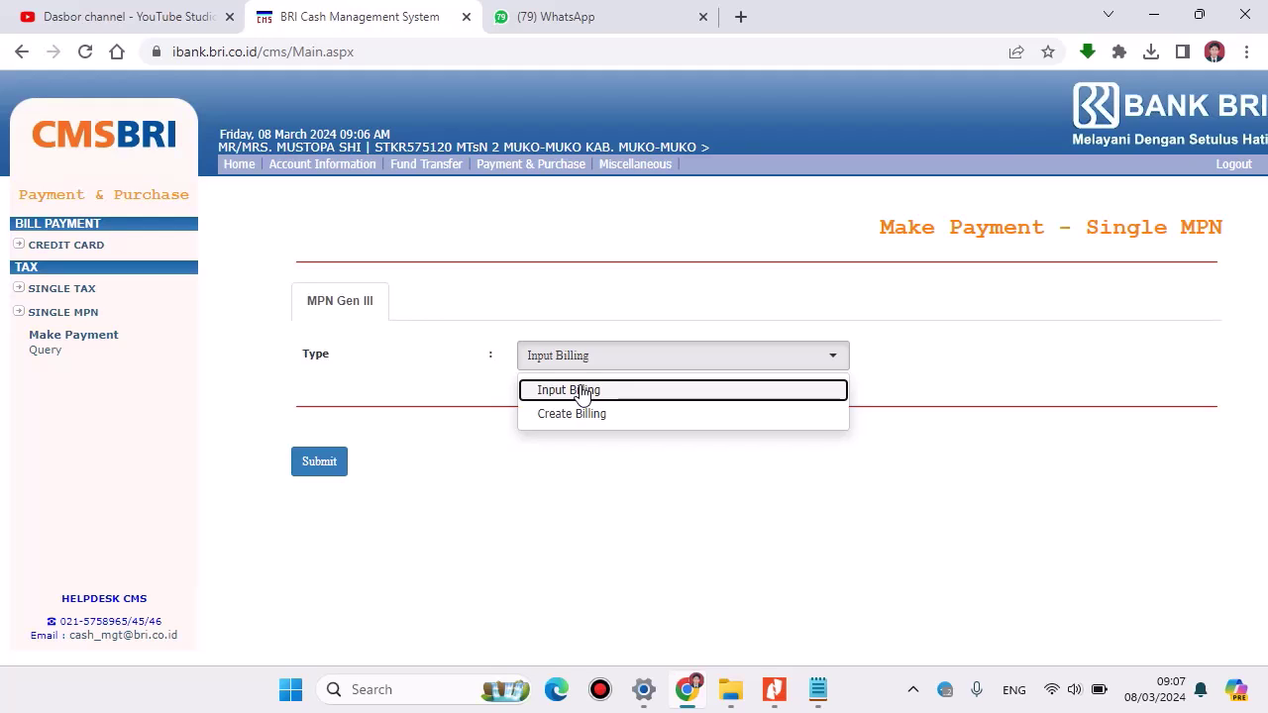
click(582, 392)
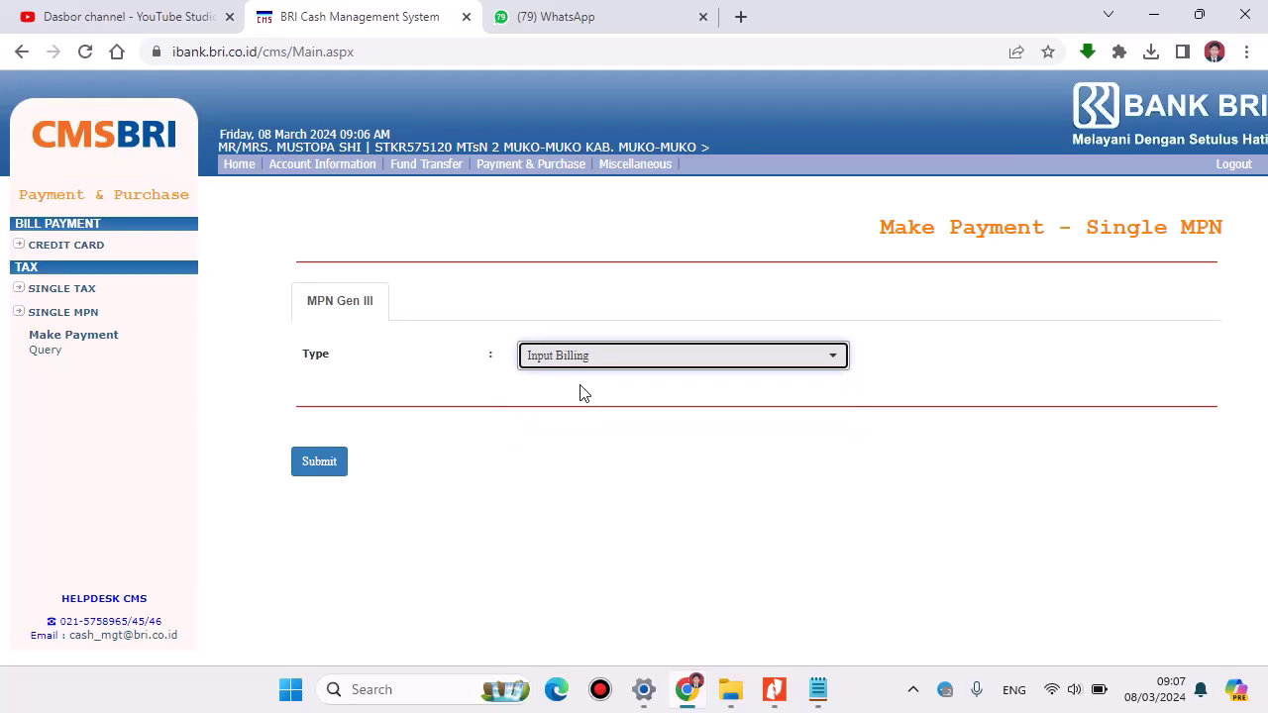
click(319, 464)
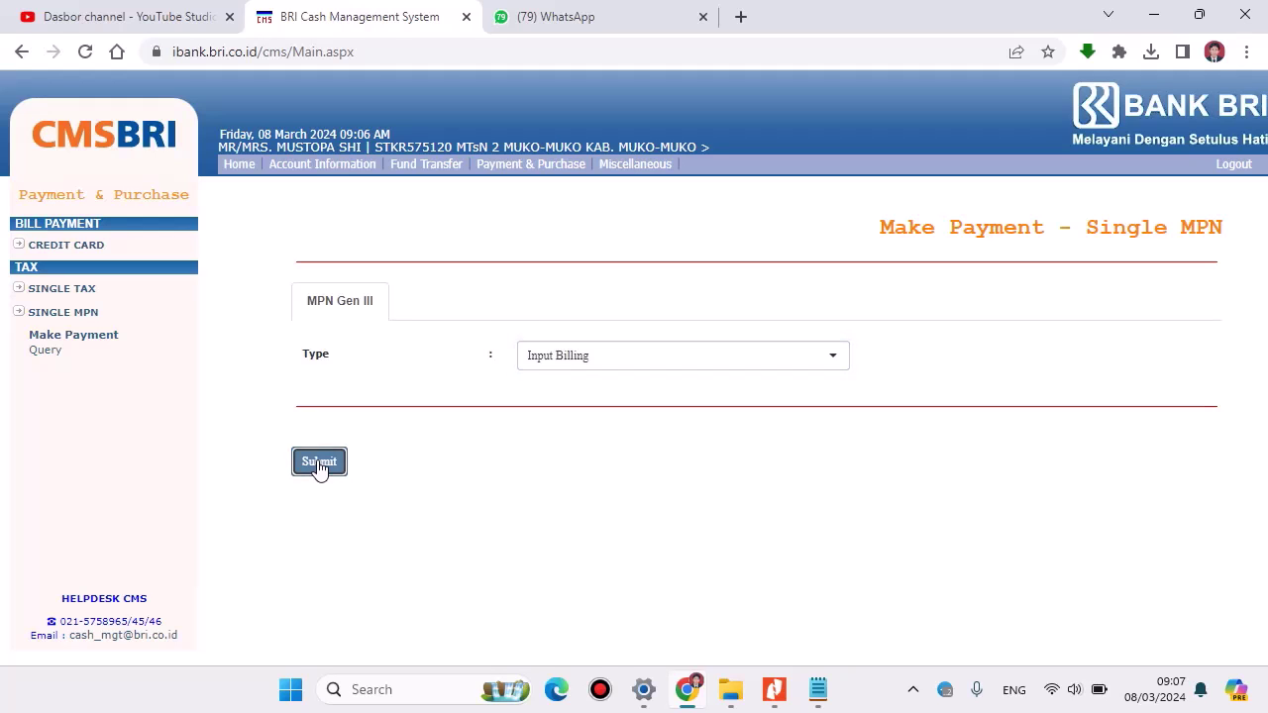
Step: Check the billing PDF, copy the billing code from the Notepad note, and paste it as the Id Billing in the payment form
click(776, 692)
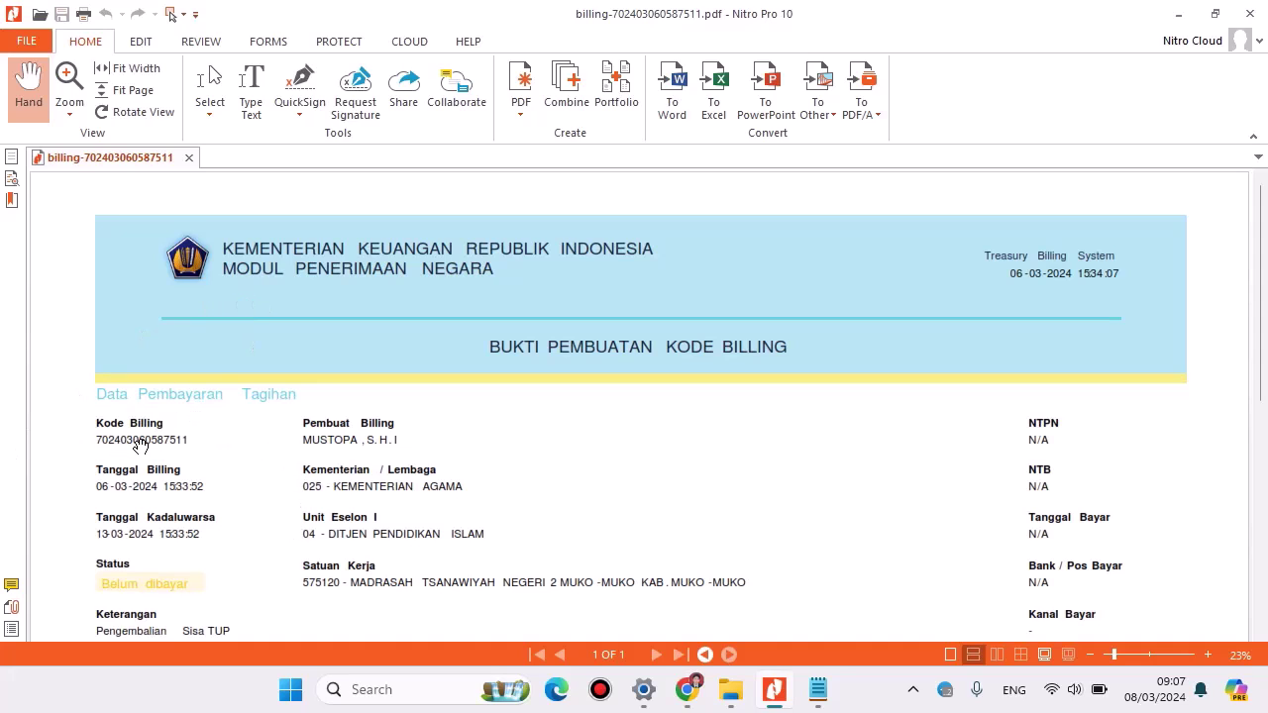
click(815, 693)
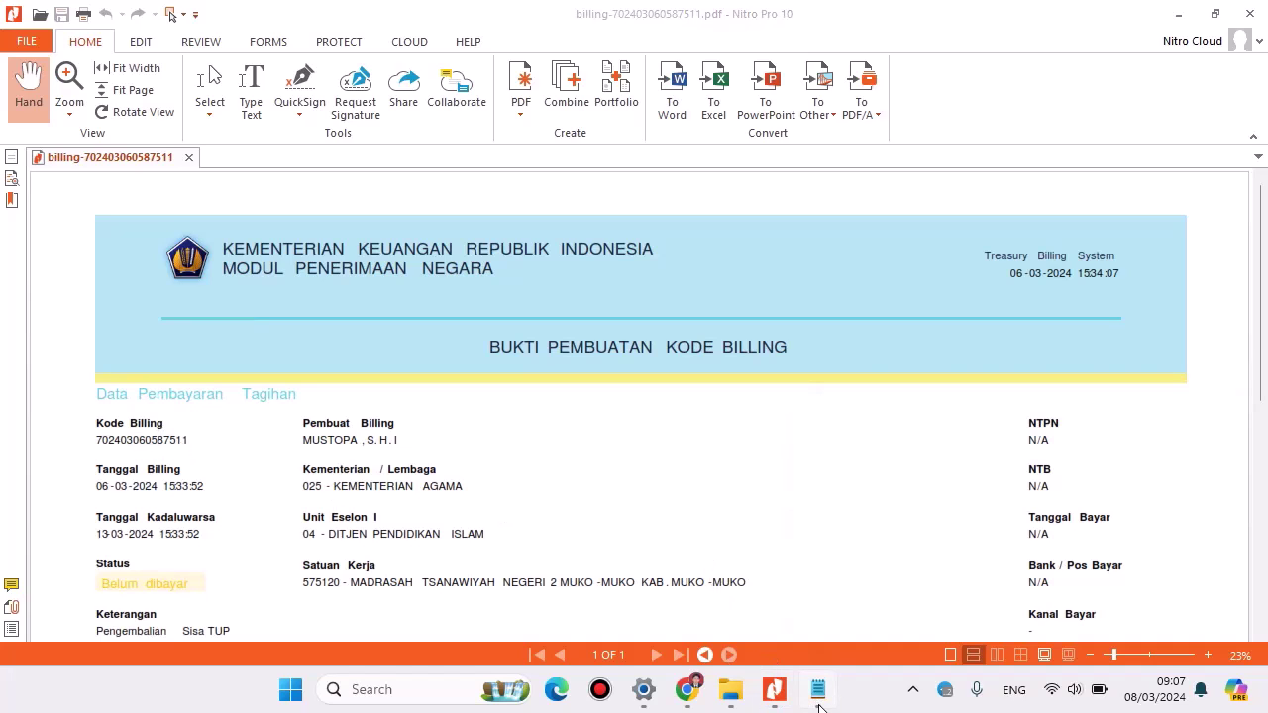
drag(838, 540, 941, 548)
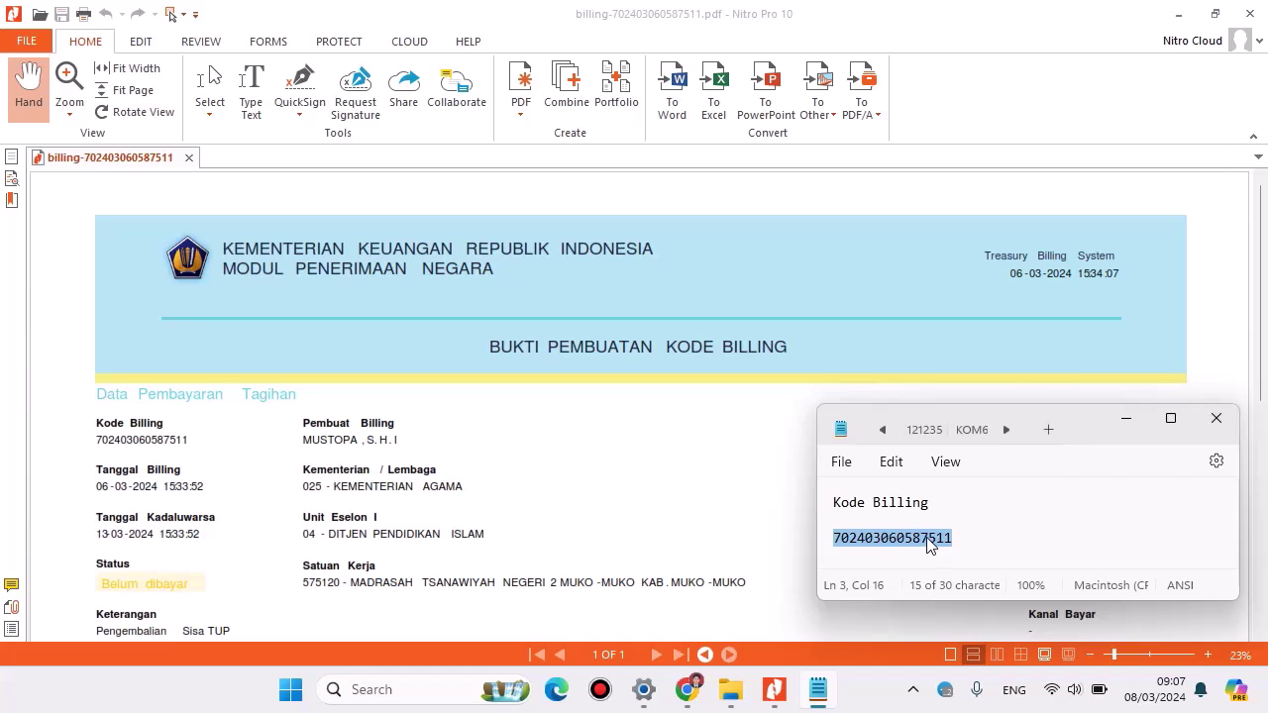
right_click(939, 545)
click(981, 186)
click(686, 690)
click(583, 354)
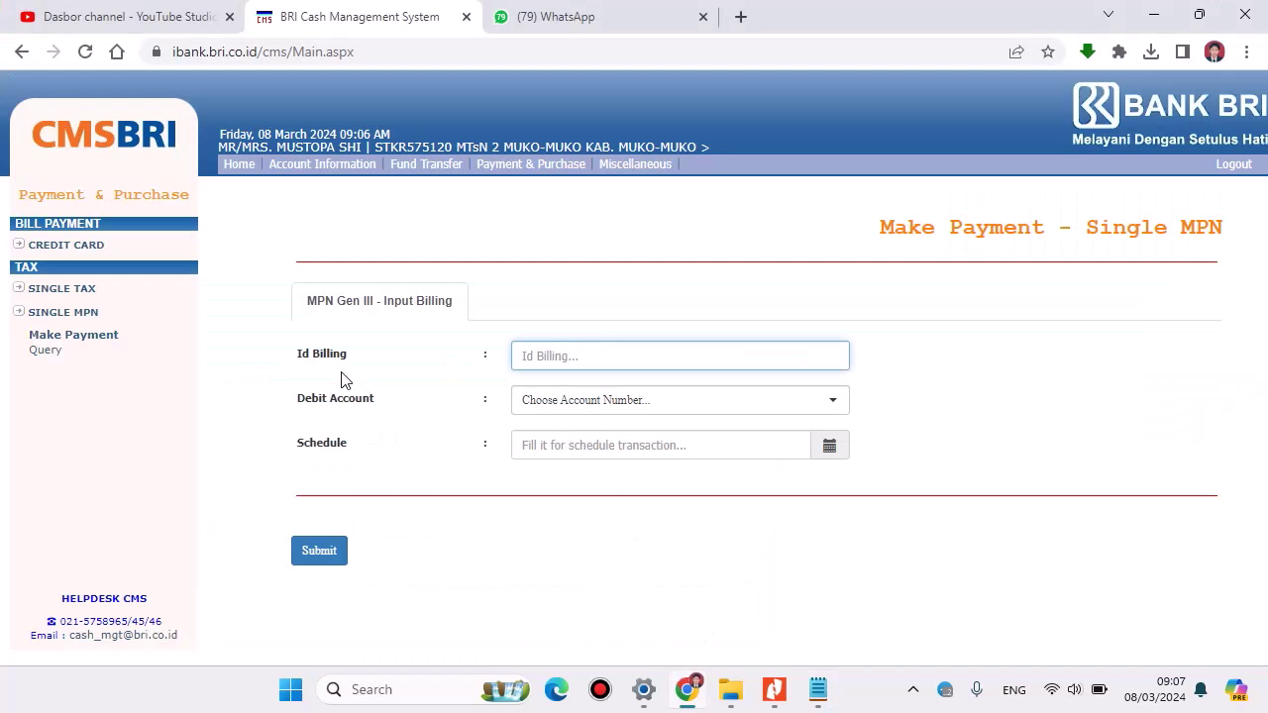
key(ctrl+v)
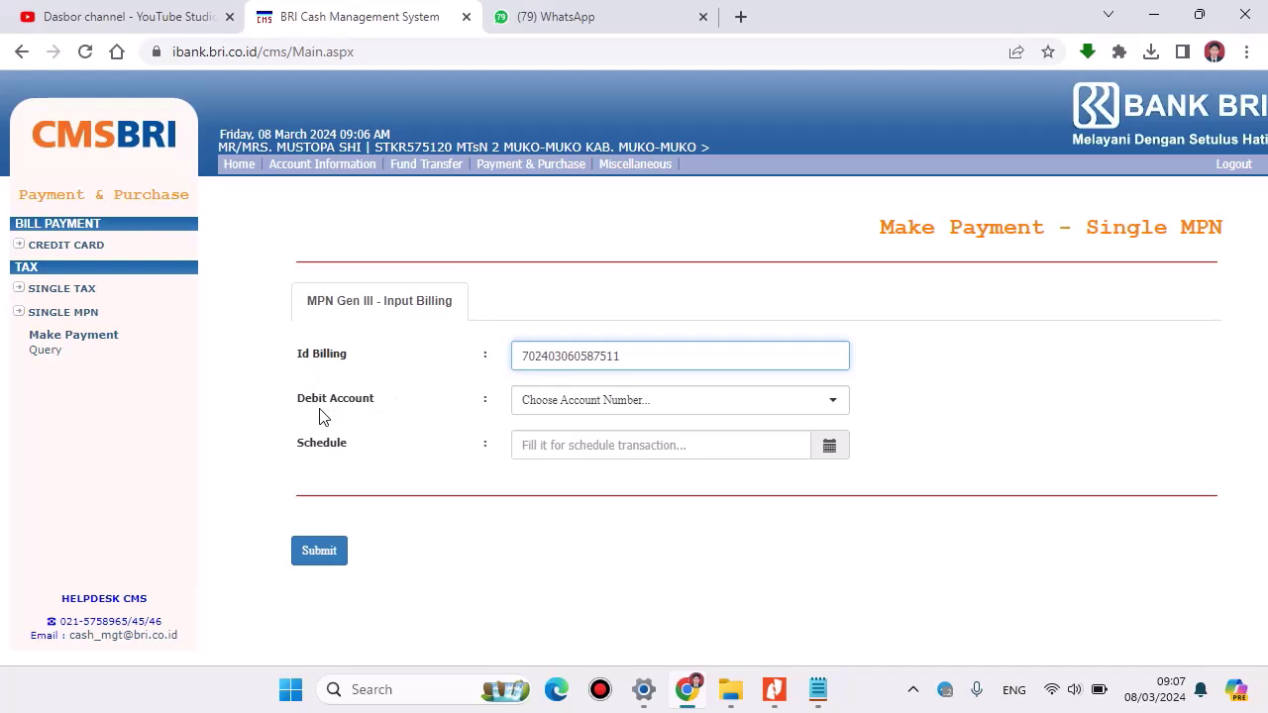
Step: Choose the listed account as the debit account and submit the billing payment without a schedule
click(585, 416)
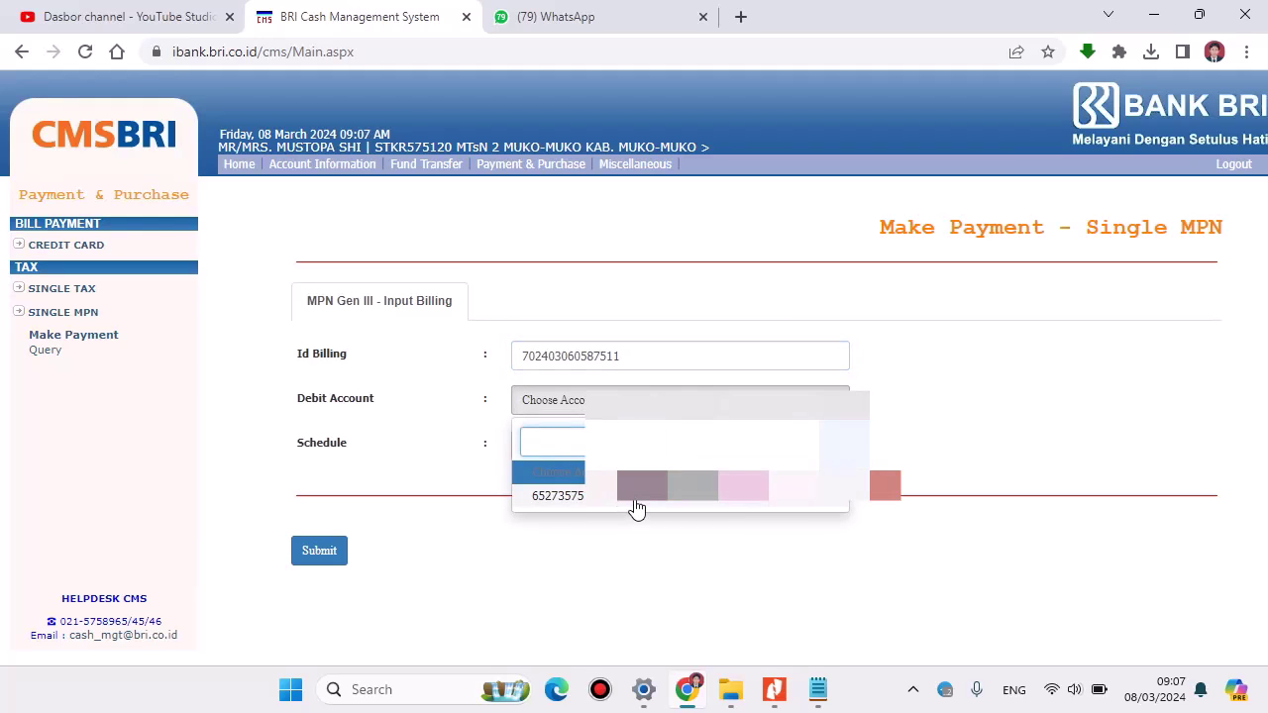
click(637, 506)
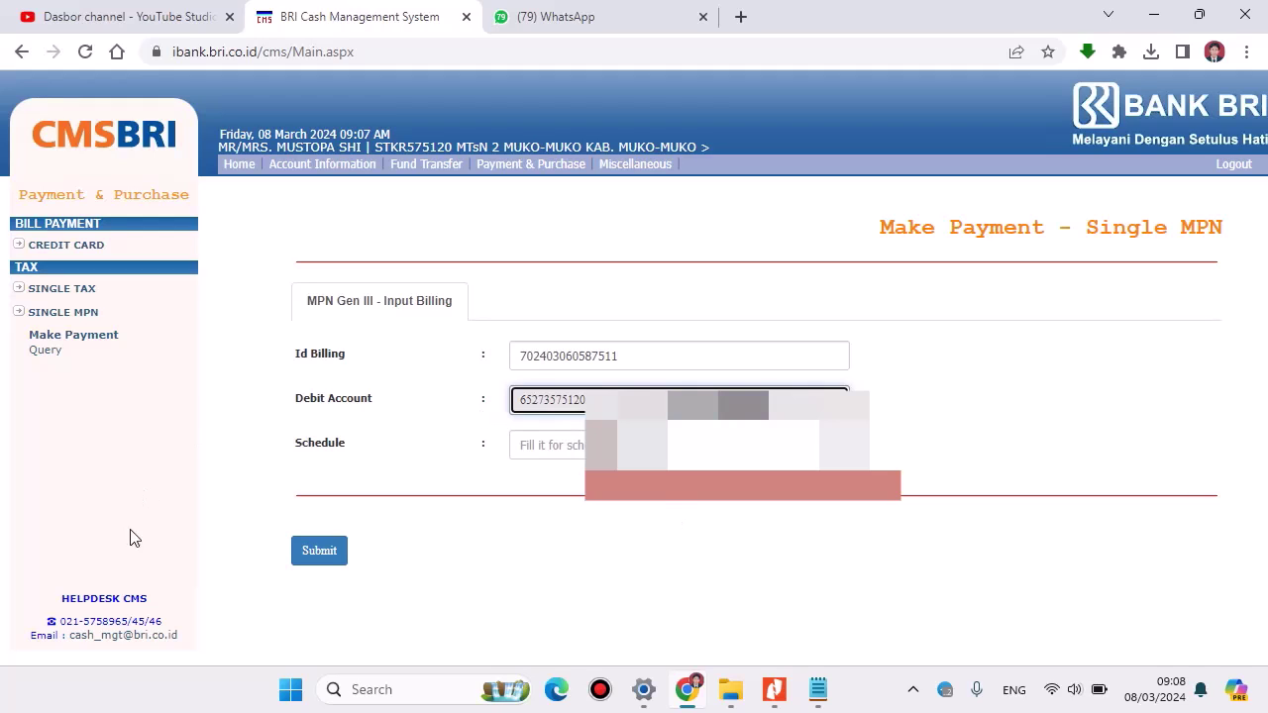
click(317, 561)
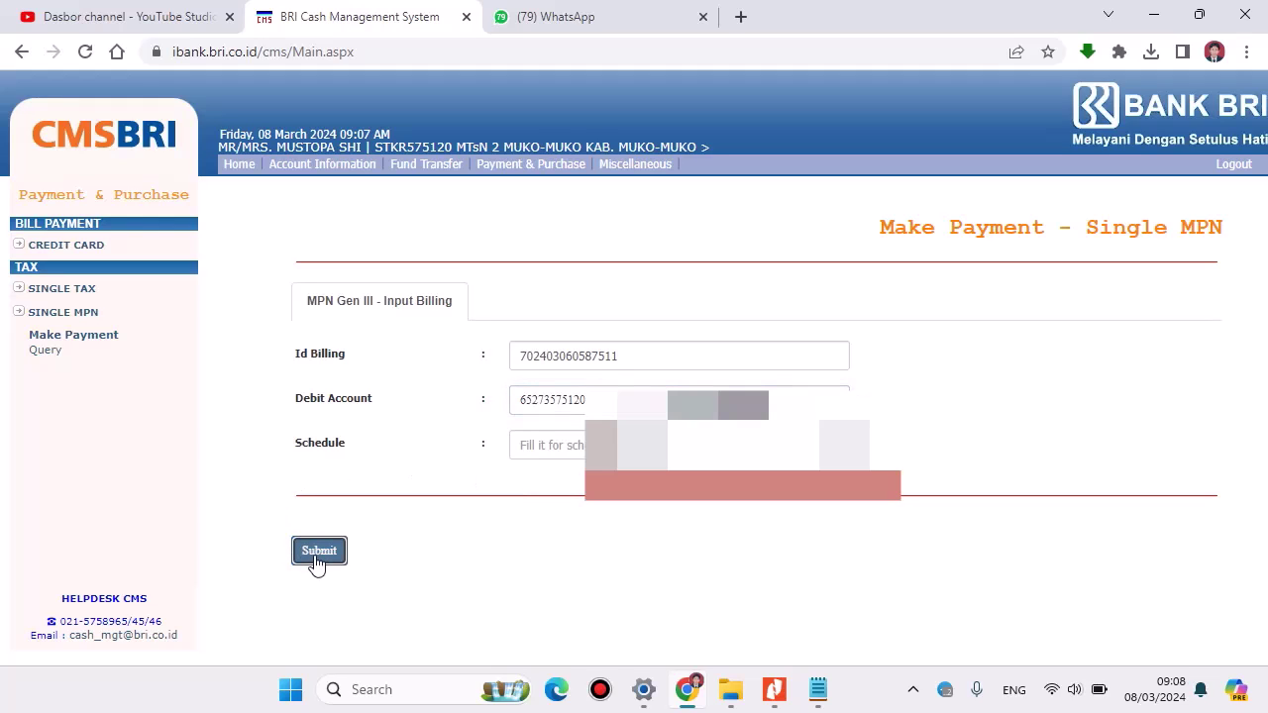
click(317, 561)
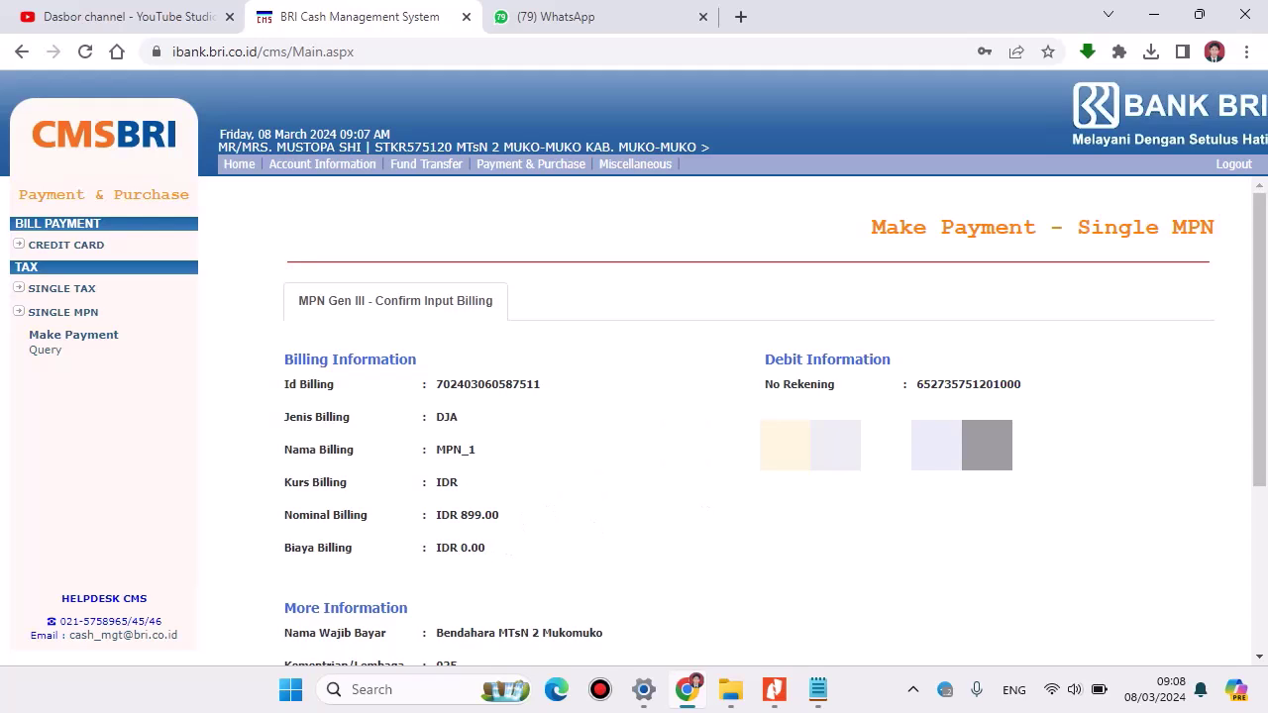
Step: Enter the token under the billing details, confirm the Single MPN payment and close the information message
scroll(733, 417, down, 2)
scroll(733, 416, down, 1)
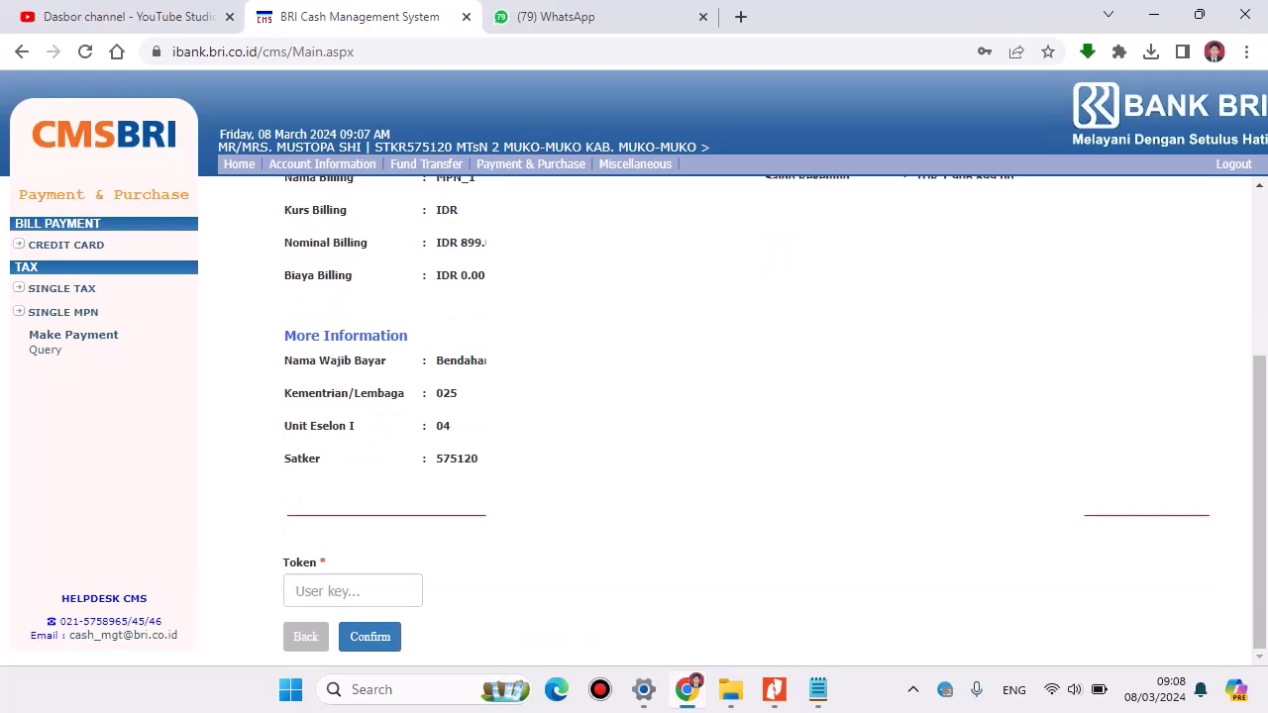
click(318, 593)
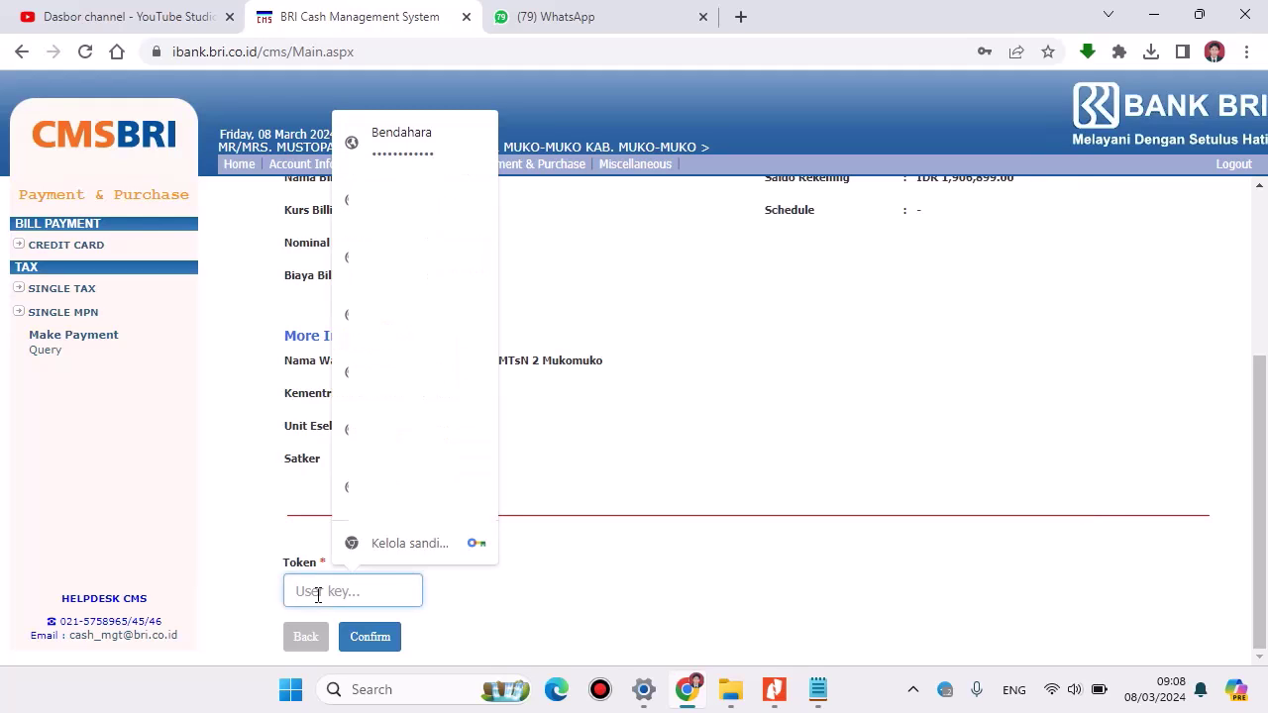
text(••)
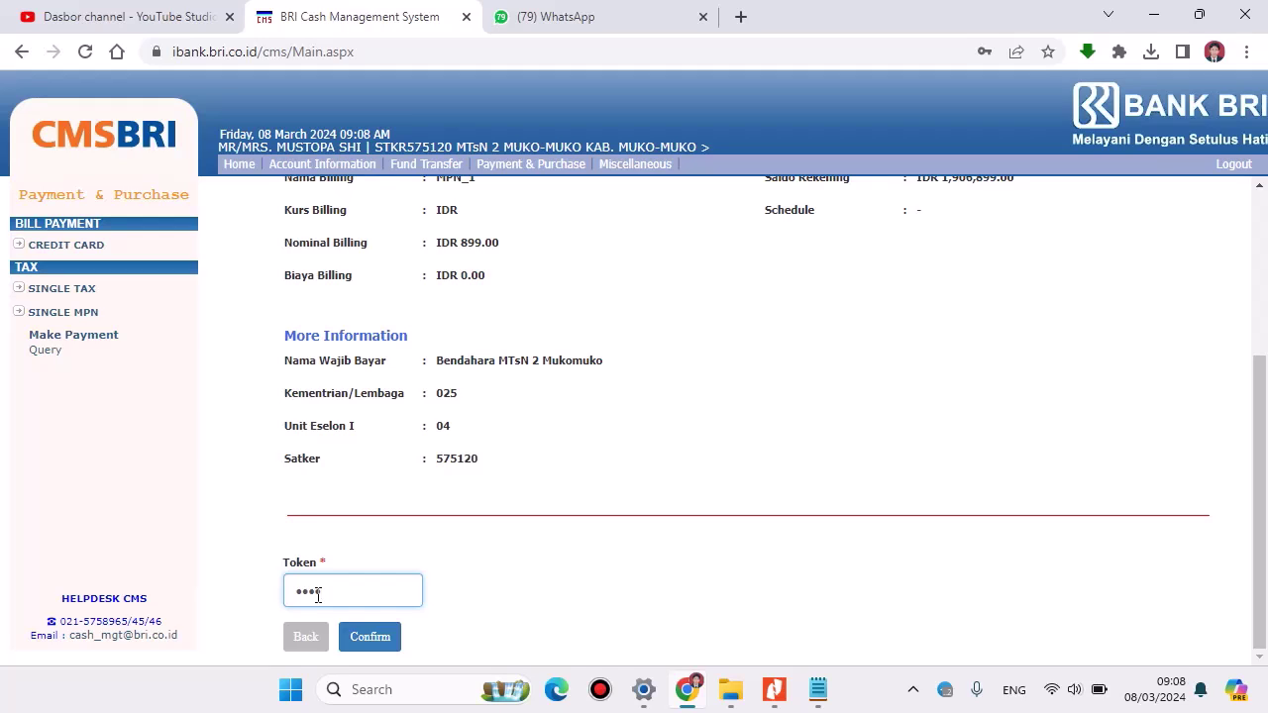
text(•••••••)
click(367, 639)
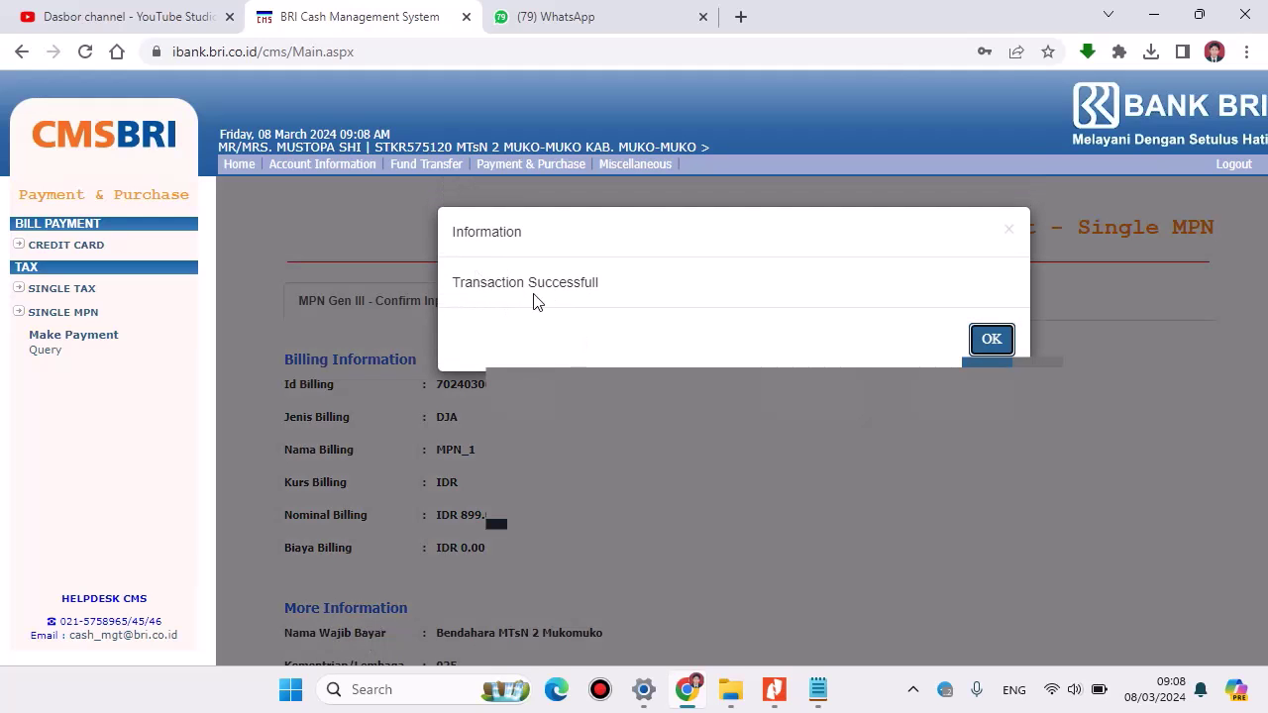
click(993, 339)
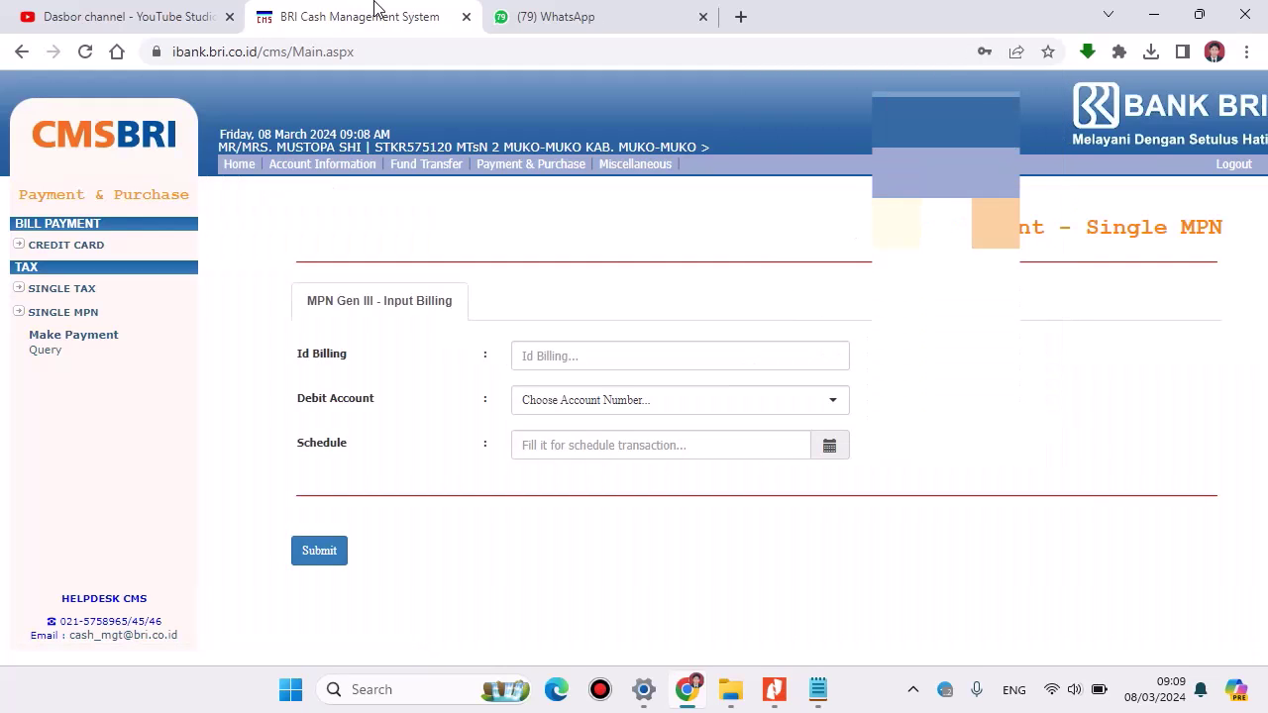
Step: Log out and log in as the verifying user with the saved user ID and password, dismissing the saved-password warning
click(1230, 165)
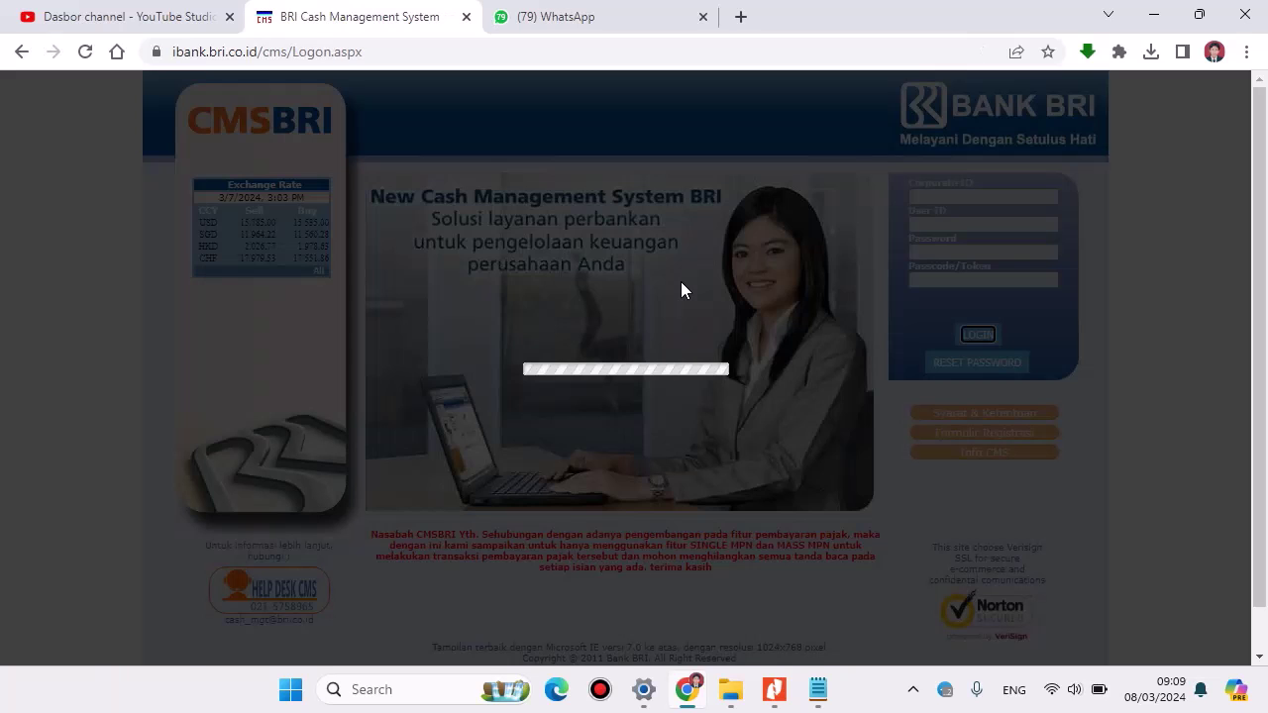
click(804, 218)
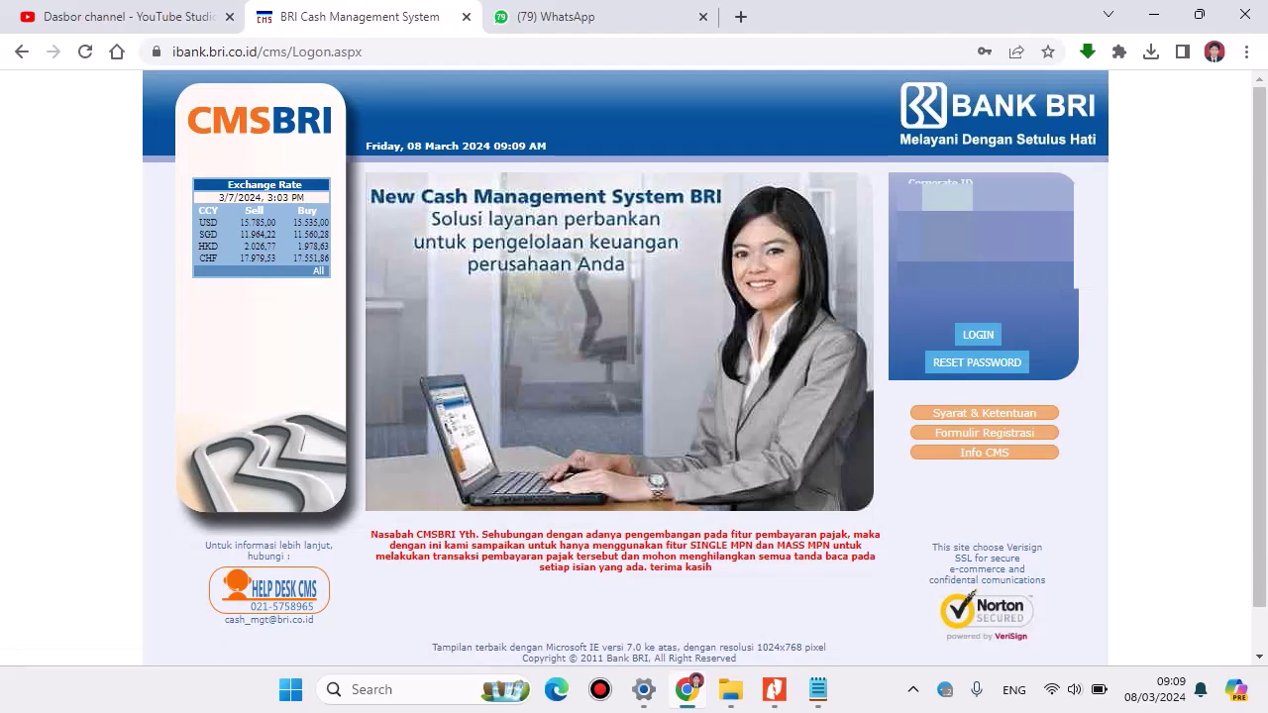
click(981, 228)
click(1139, 408)
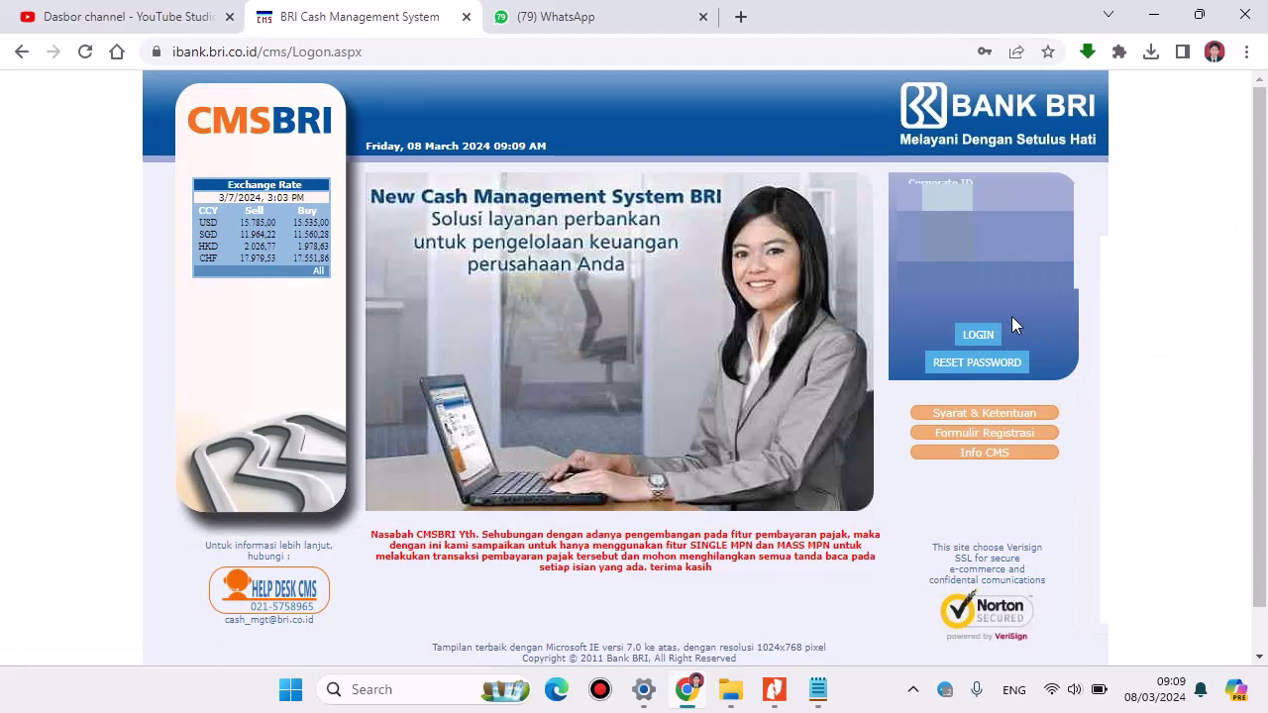
click(978, 335)
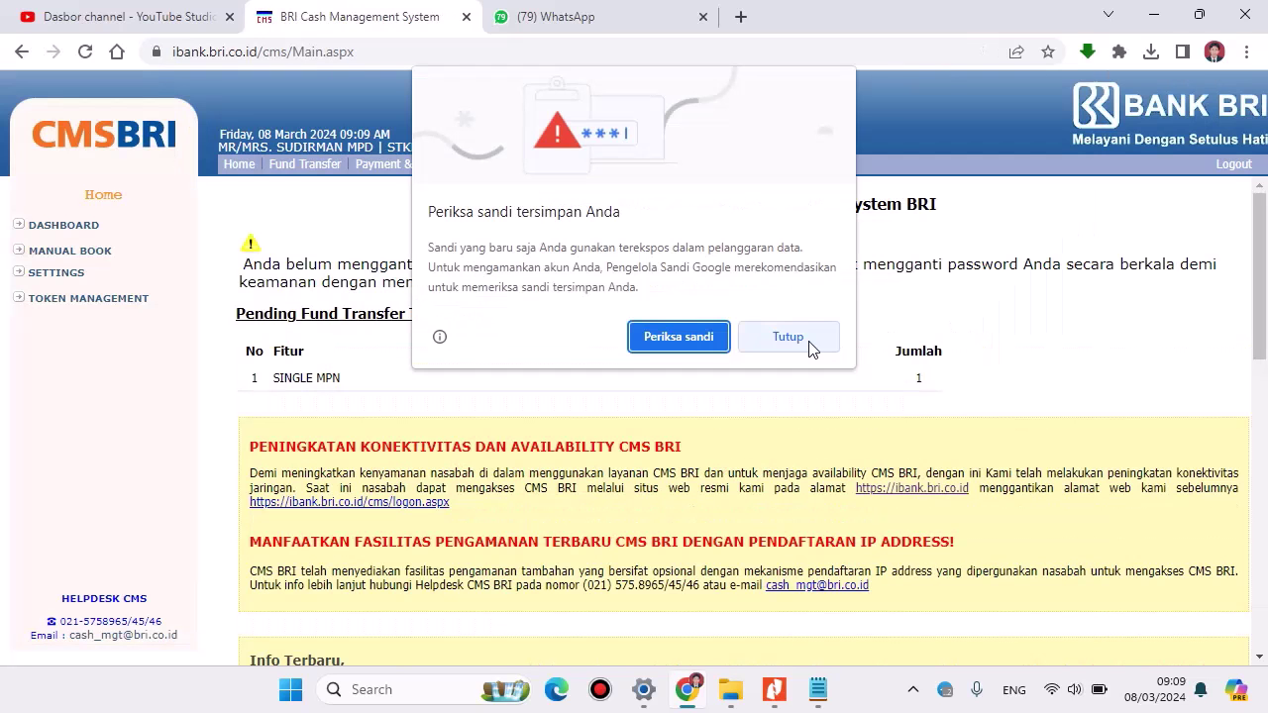
click(788, 337)
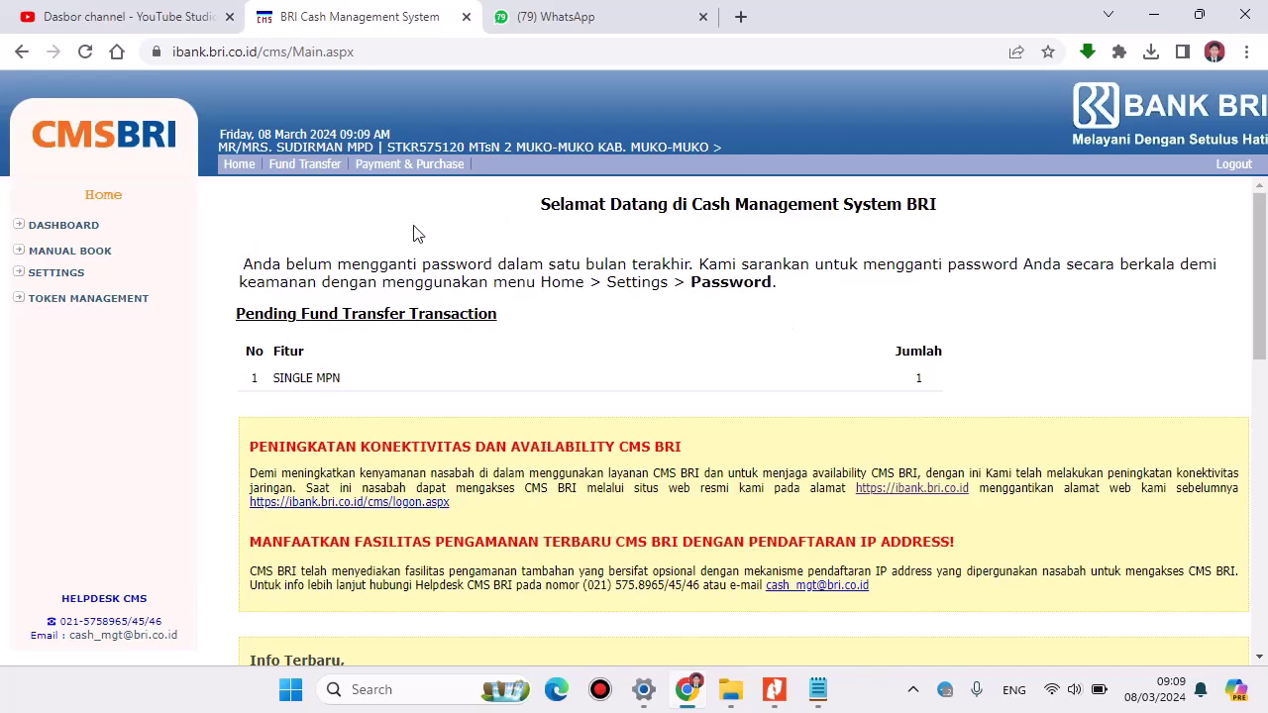
Step: Open the verification page for Single MPN tax payments
click(375, 175)
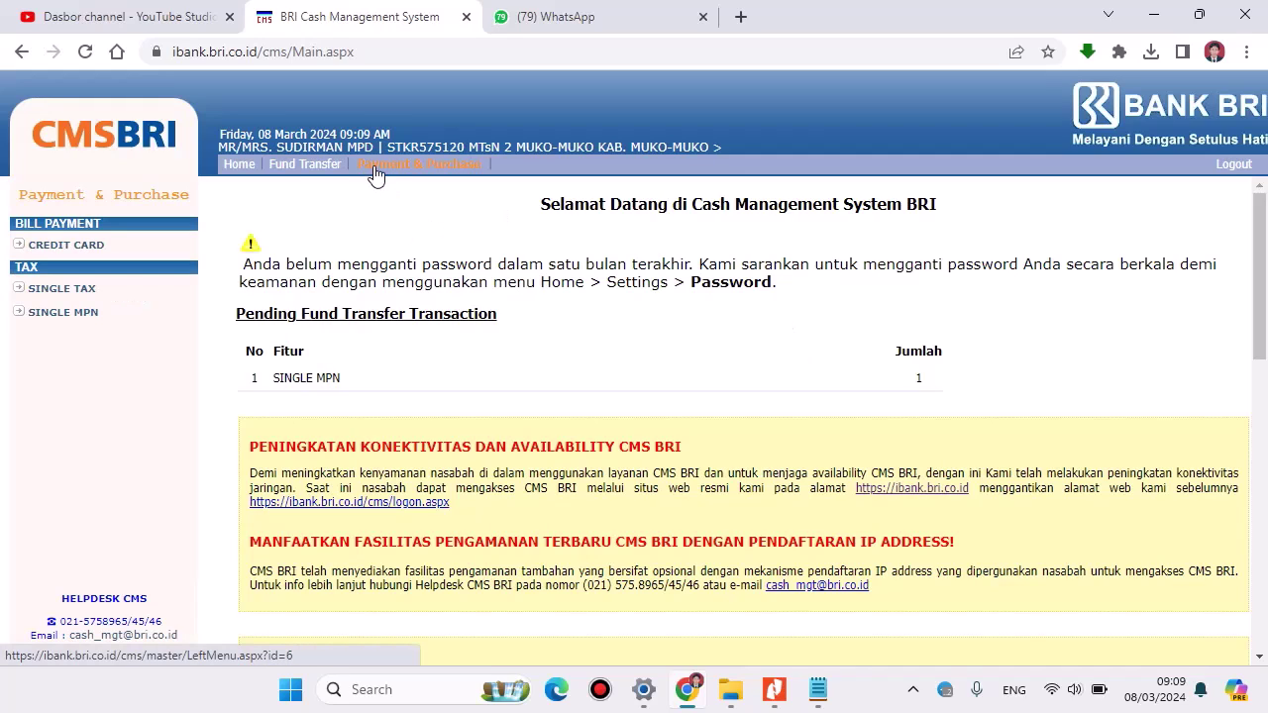
click(91, 317)
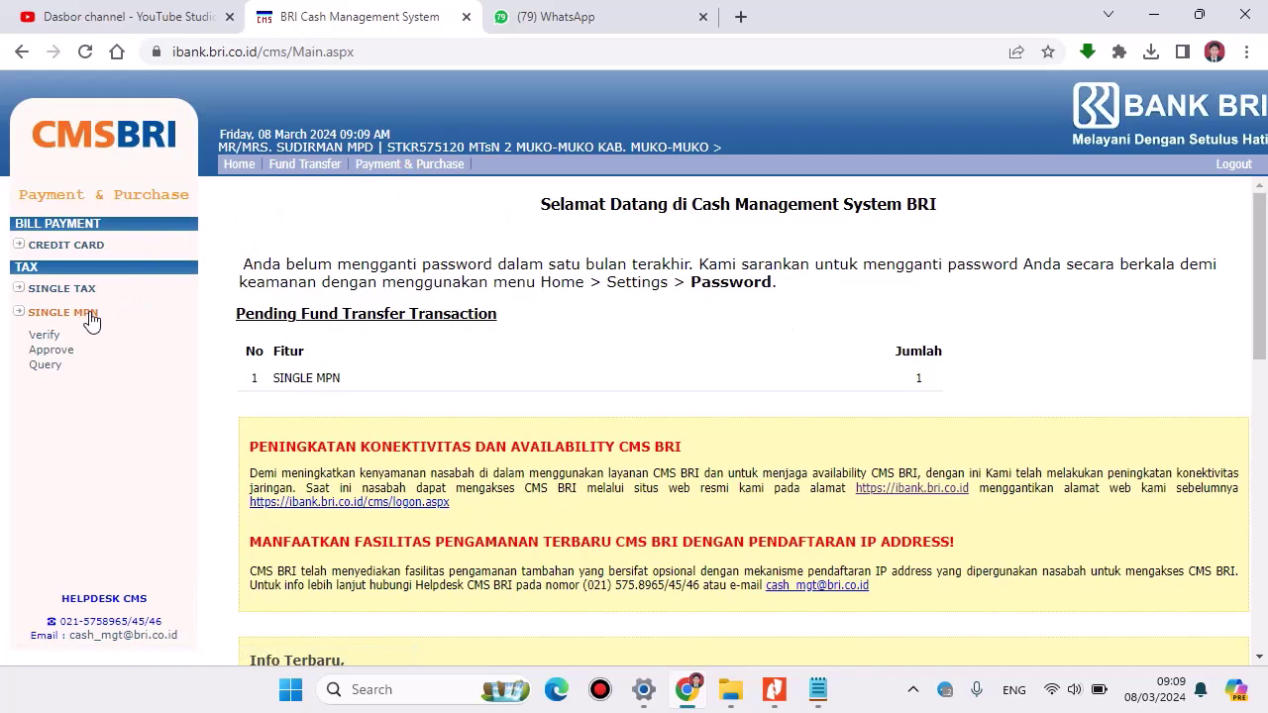
click(56, 338)
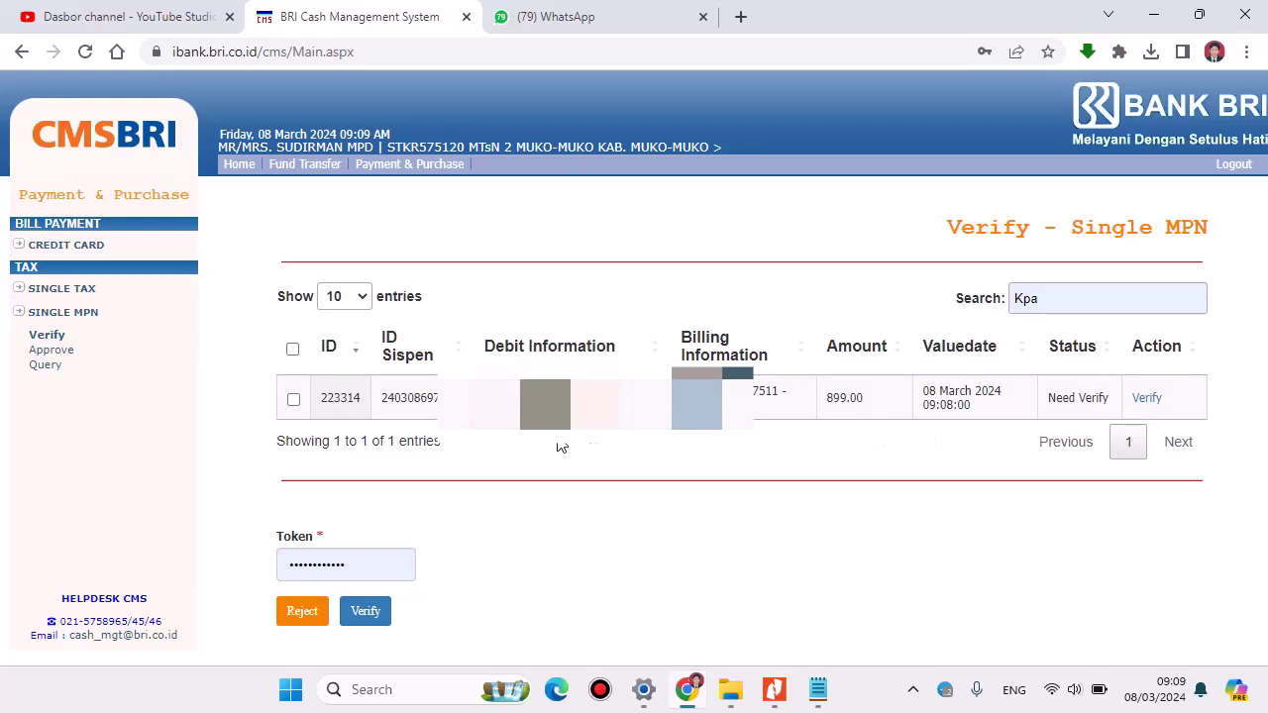
Step: Clear the prefilled token and search text on the Single MPN verification page
click(357, 561)
drag(357, 550, 320, 540)
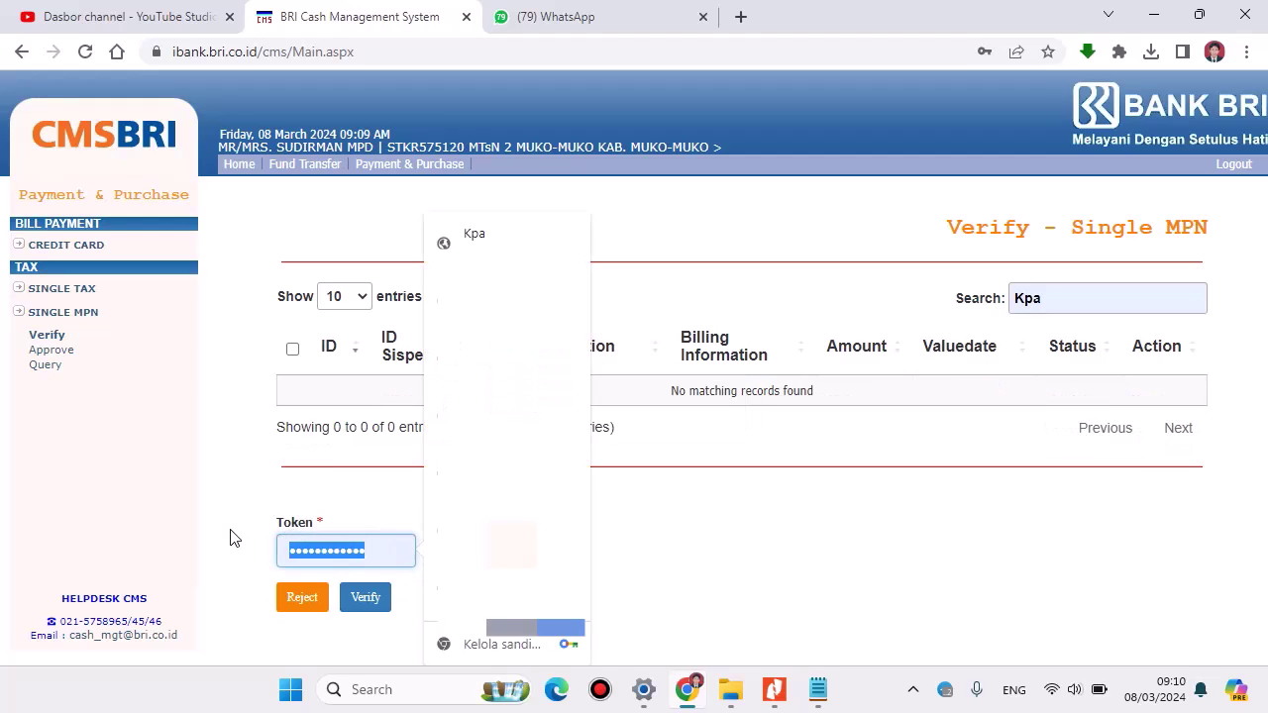
key(BackSpace)
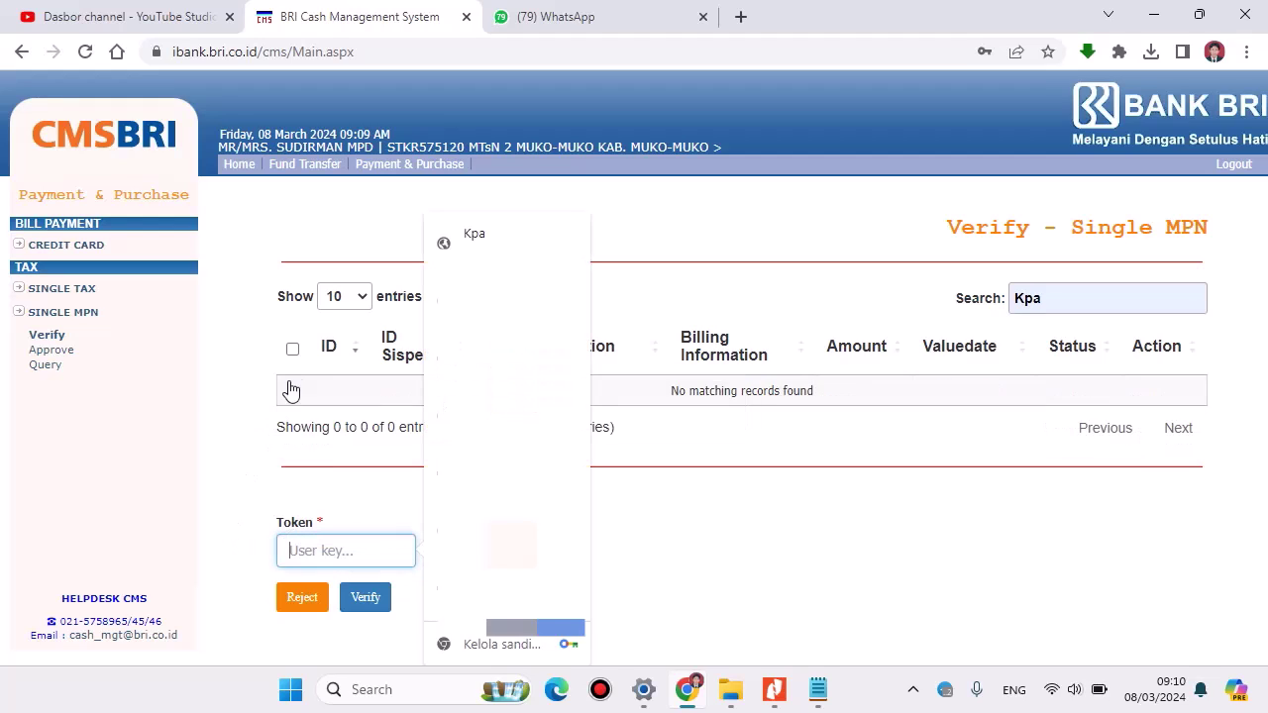
click(291, 350)
click(290, 350)
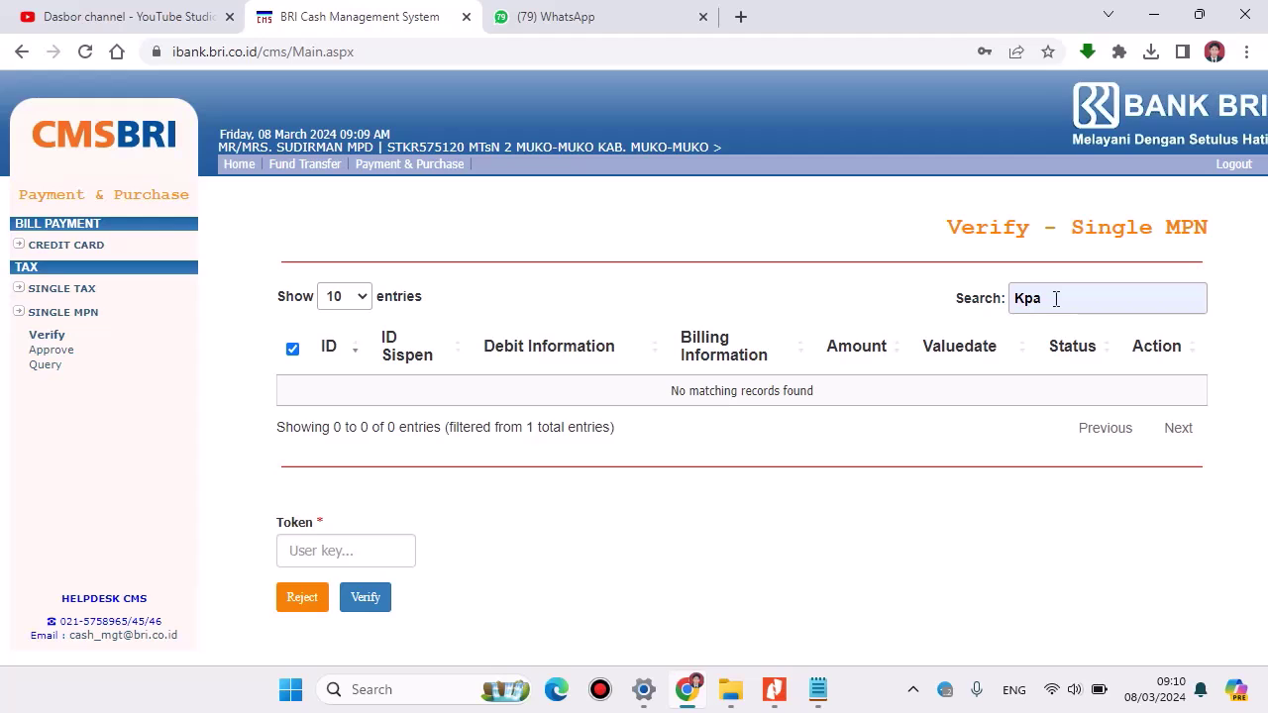
click(1056, 298)
key(BackSpace)
key(BackSpace)
key(BackSpace)
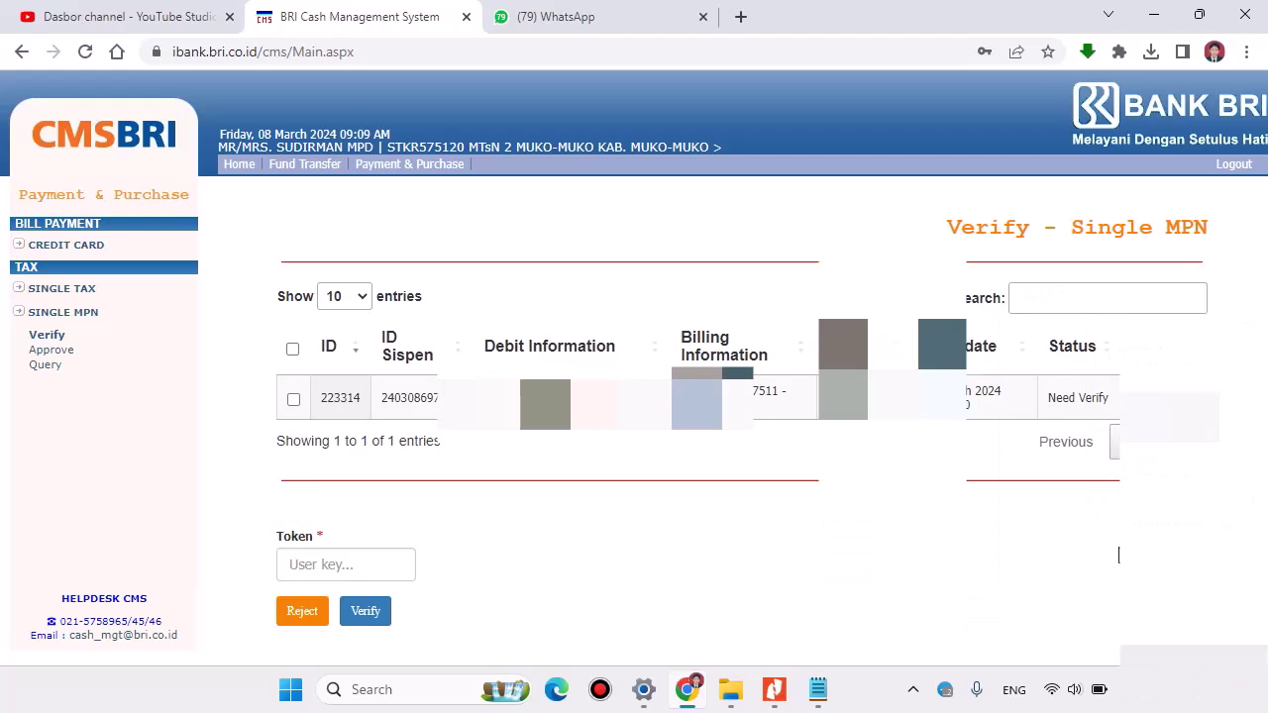
Step: Select the pending Single MPN transaction, enter the token, verify the transaction and close the information message
click(293, 400)
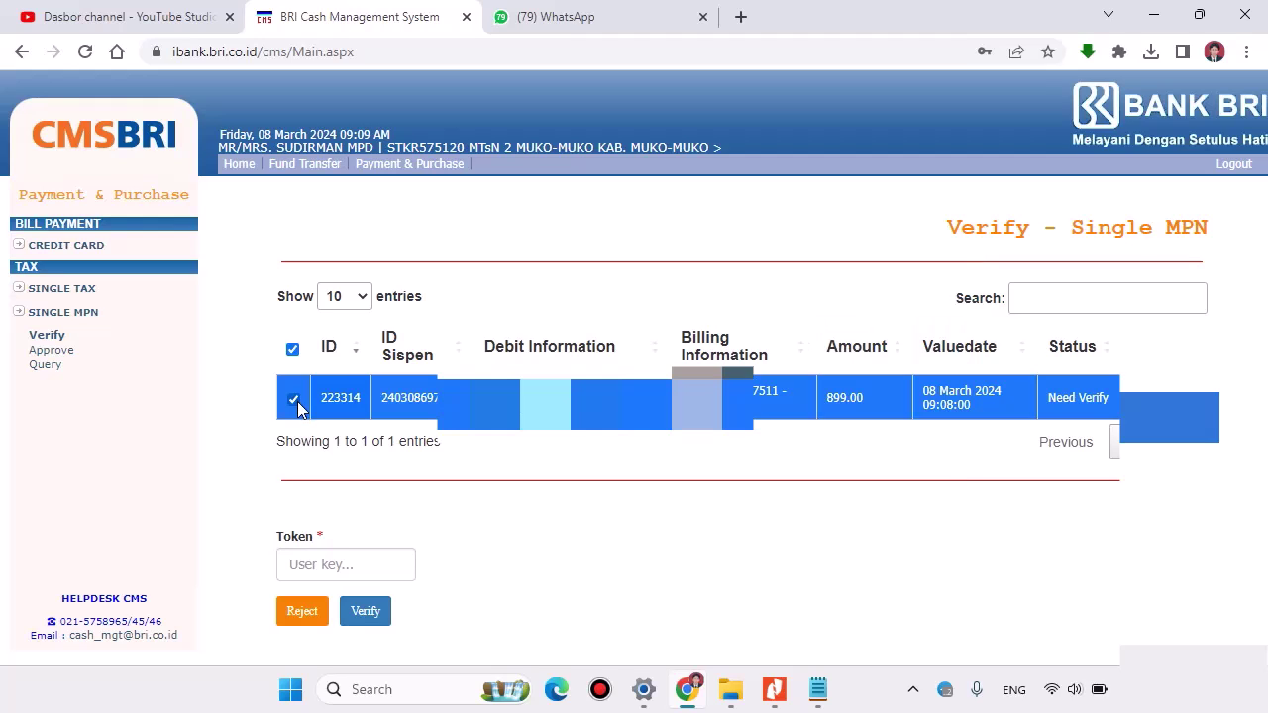
click(299, 565)
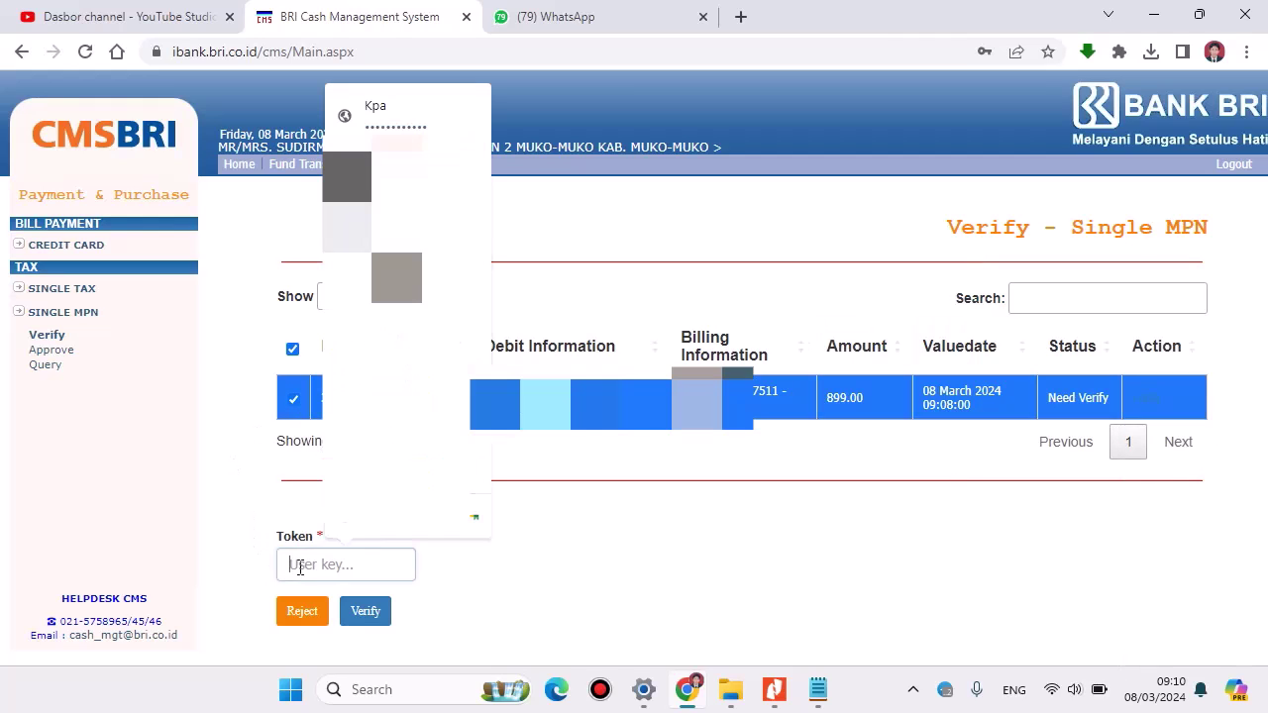
text(•)
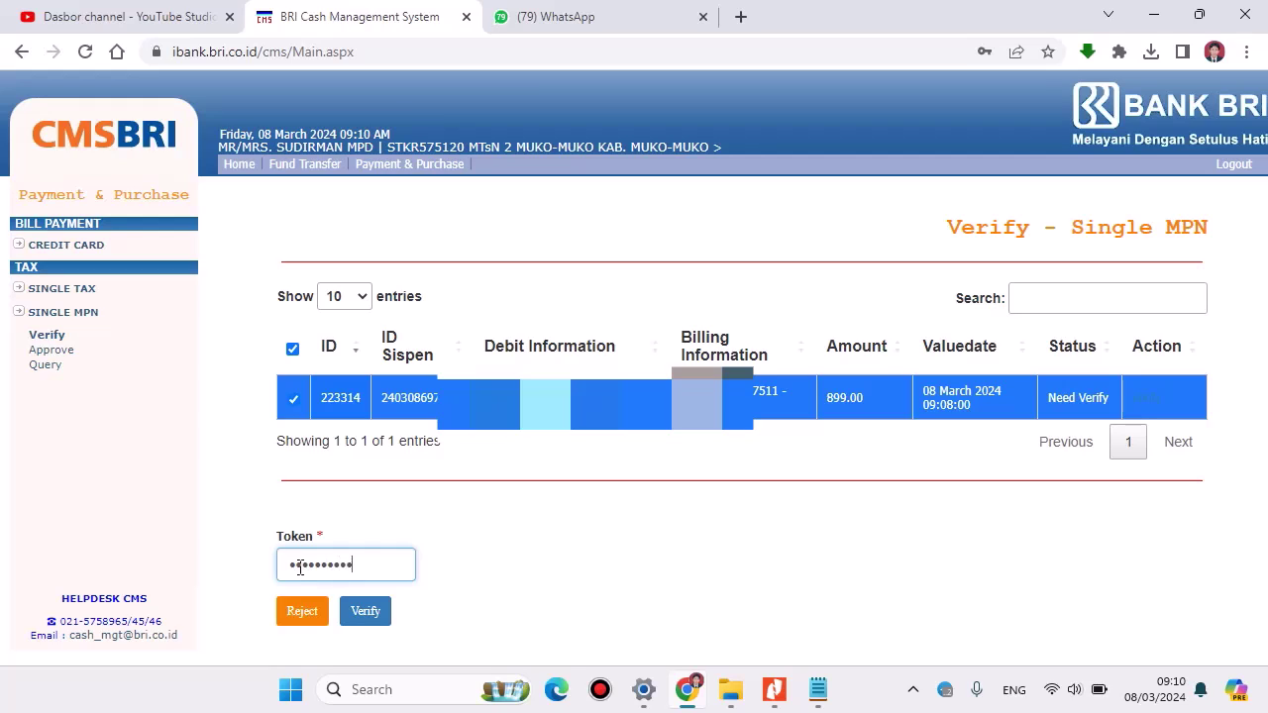
click(364, 612)
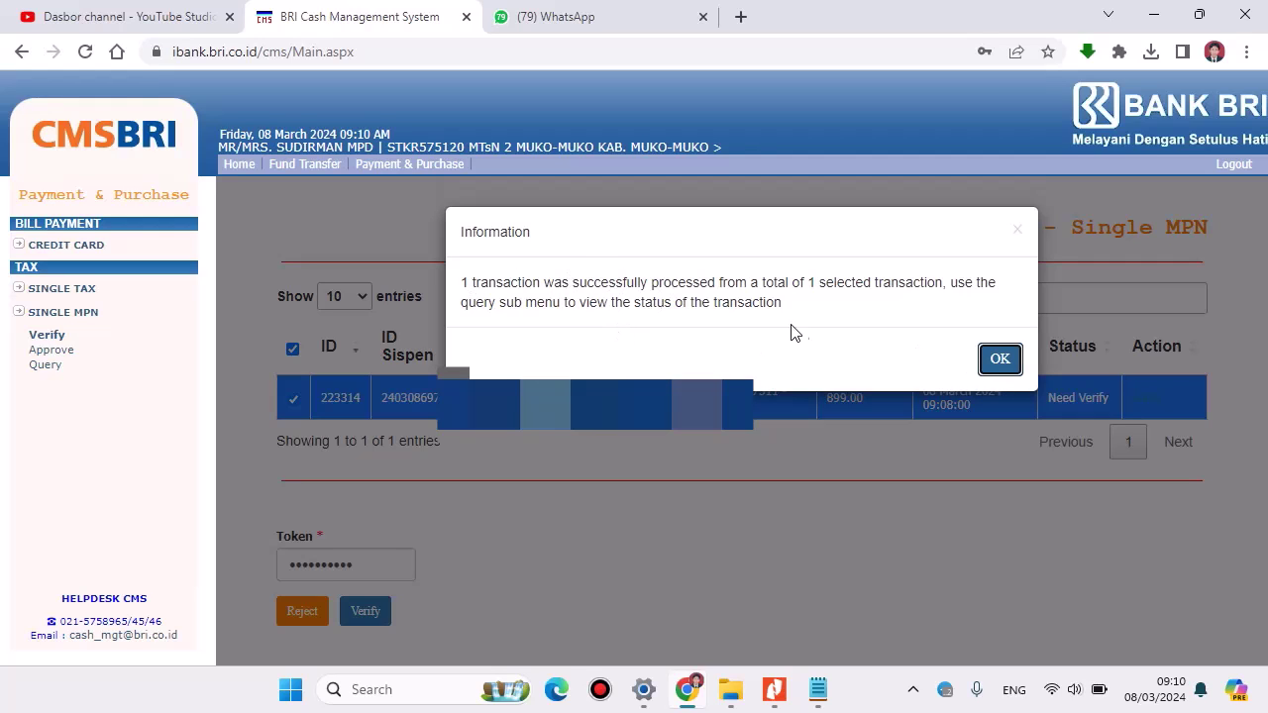
click(999, 360)
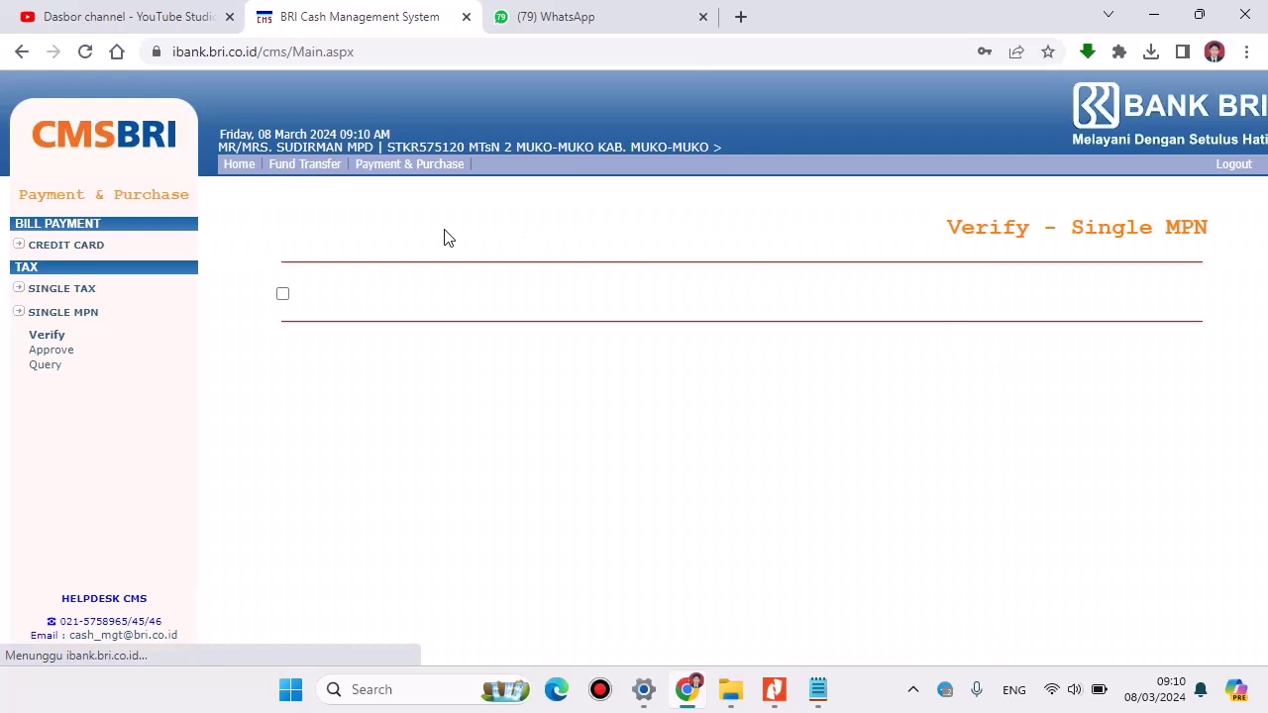
Step: Open the approval page for Single MPN tax payments and clear the prefilled search text
click(53, 352)
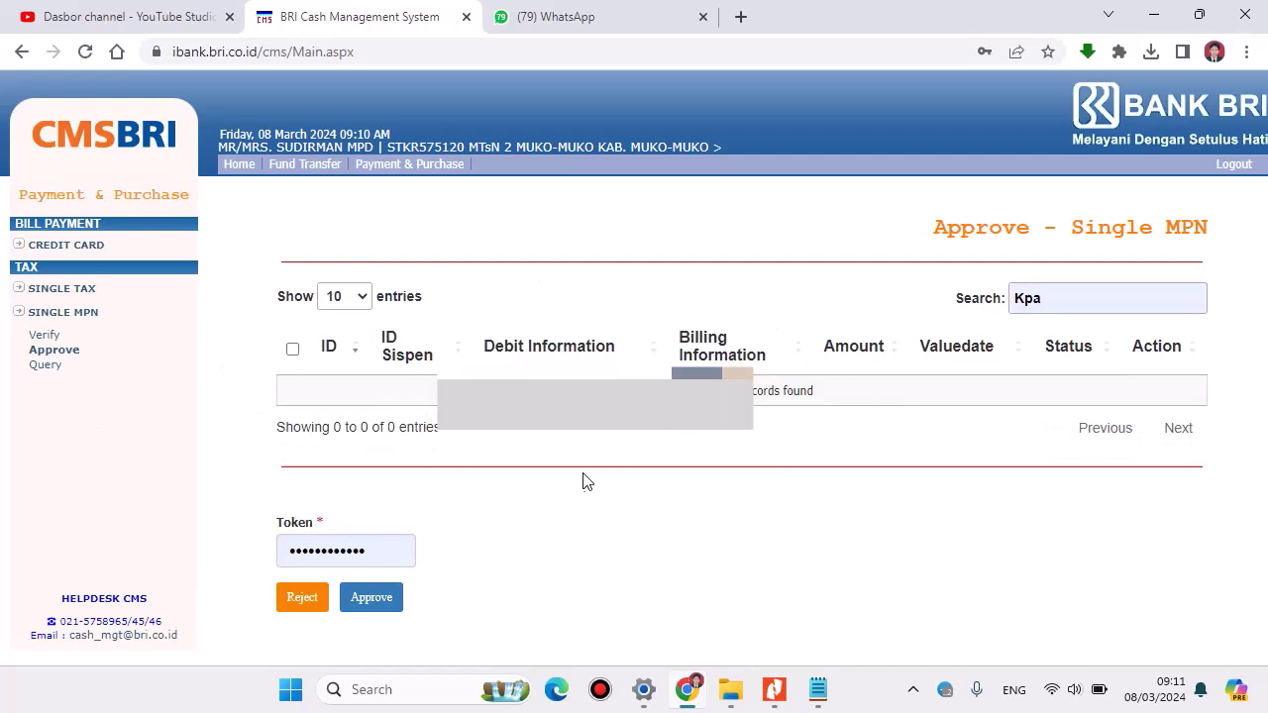
click(1070, 298)
key(BackSpace)
key(BackSpace)
key(BackSpace)
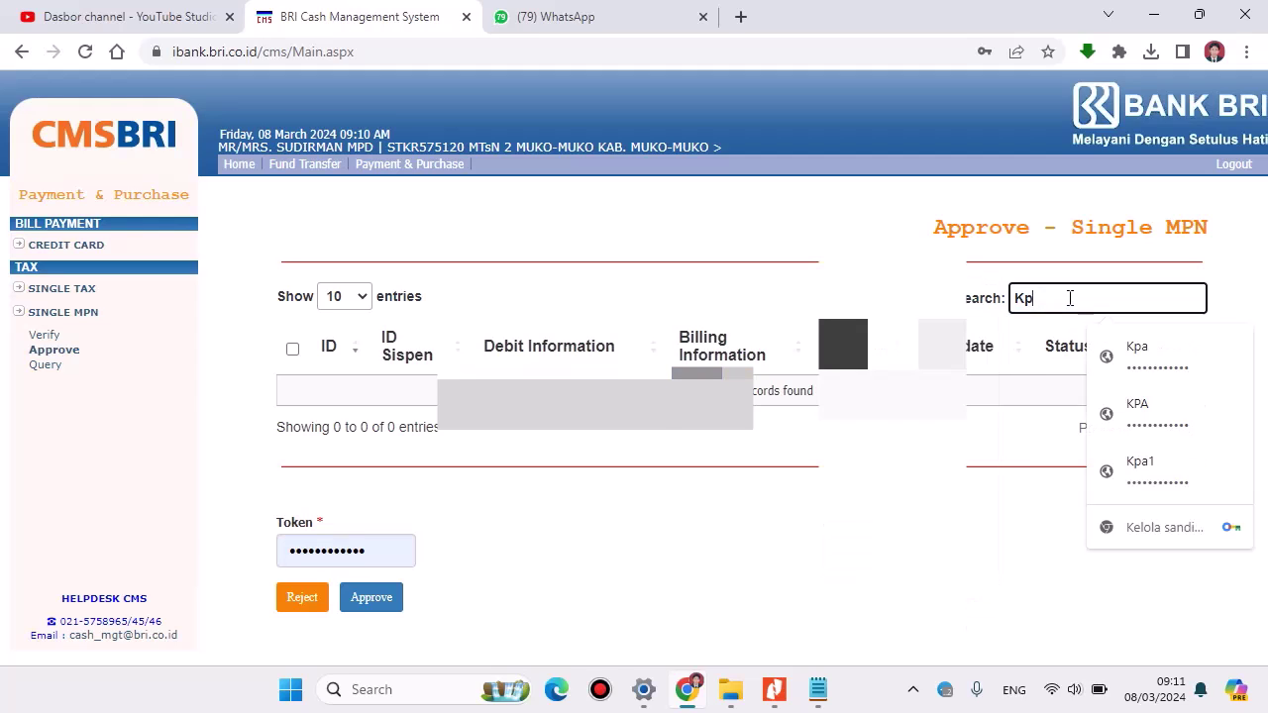
click(1108, 571)
Step: Select the transaction awaiting approval, replace the prefilled token with the current one, approve the payment and close the information message
click(293, 400)
drag(396, 565, 256, 556)
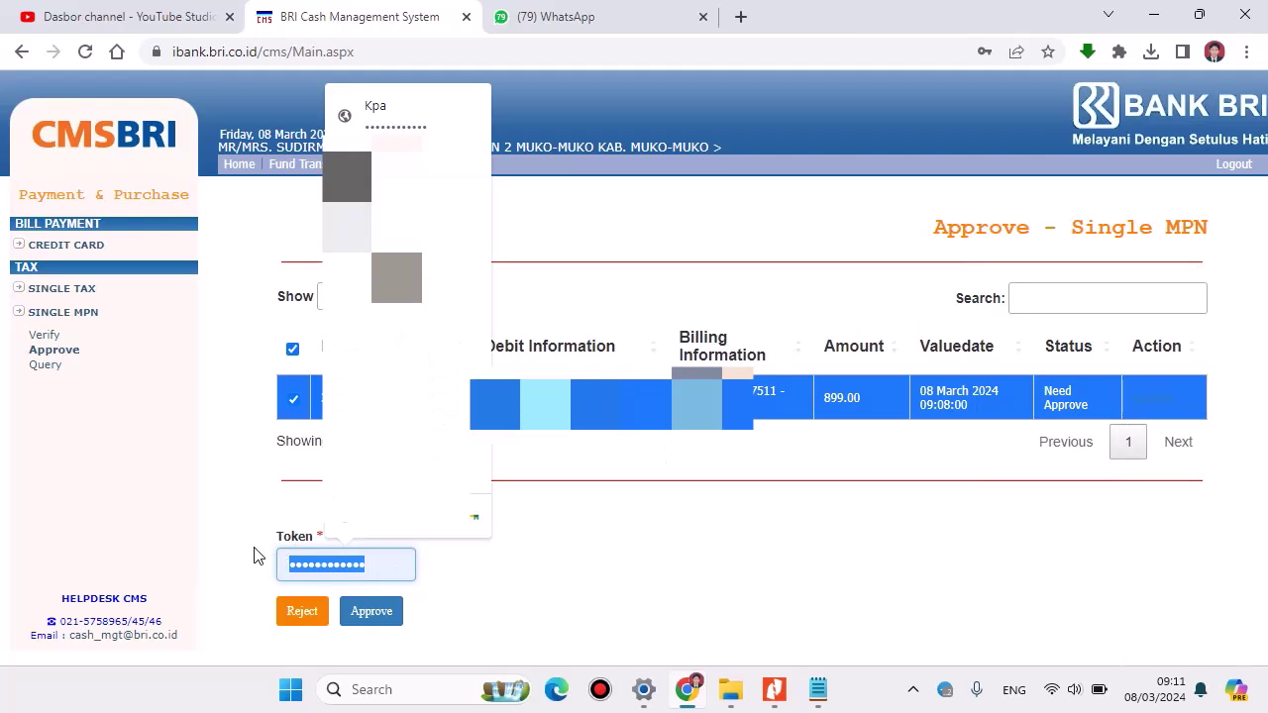
text(****)
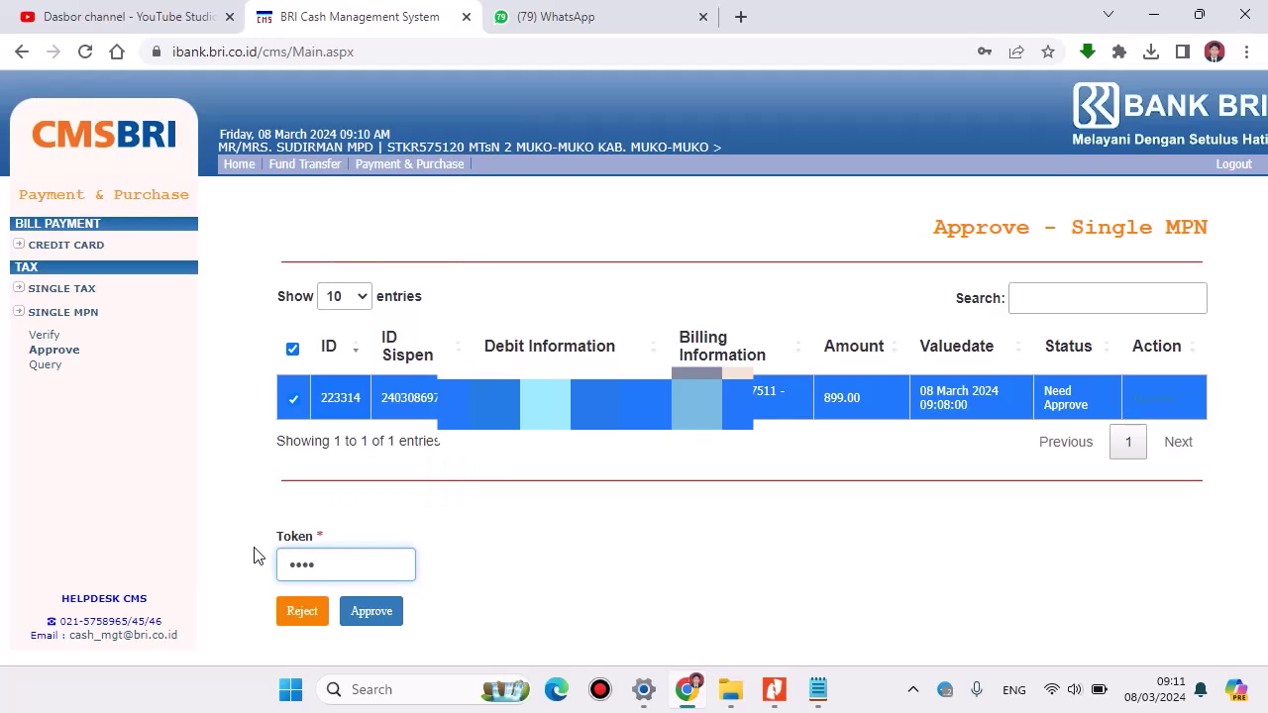
text(***)
click(368, 612)
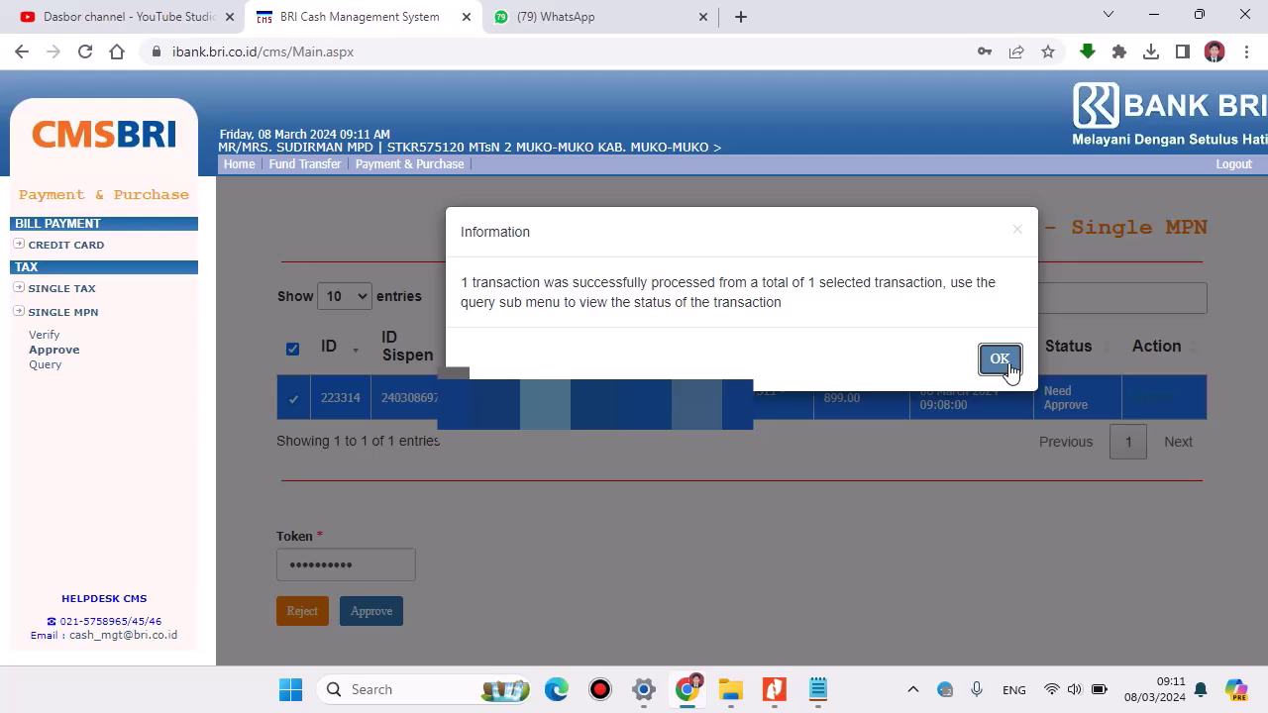
click(1002, 361)
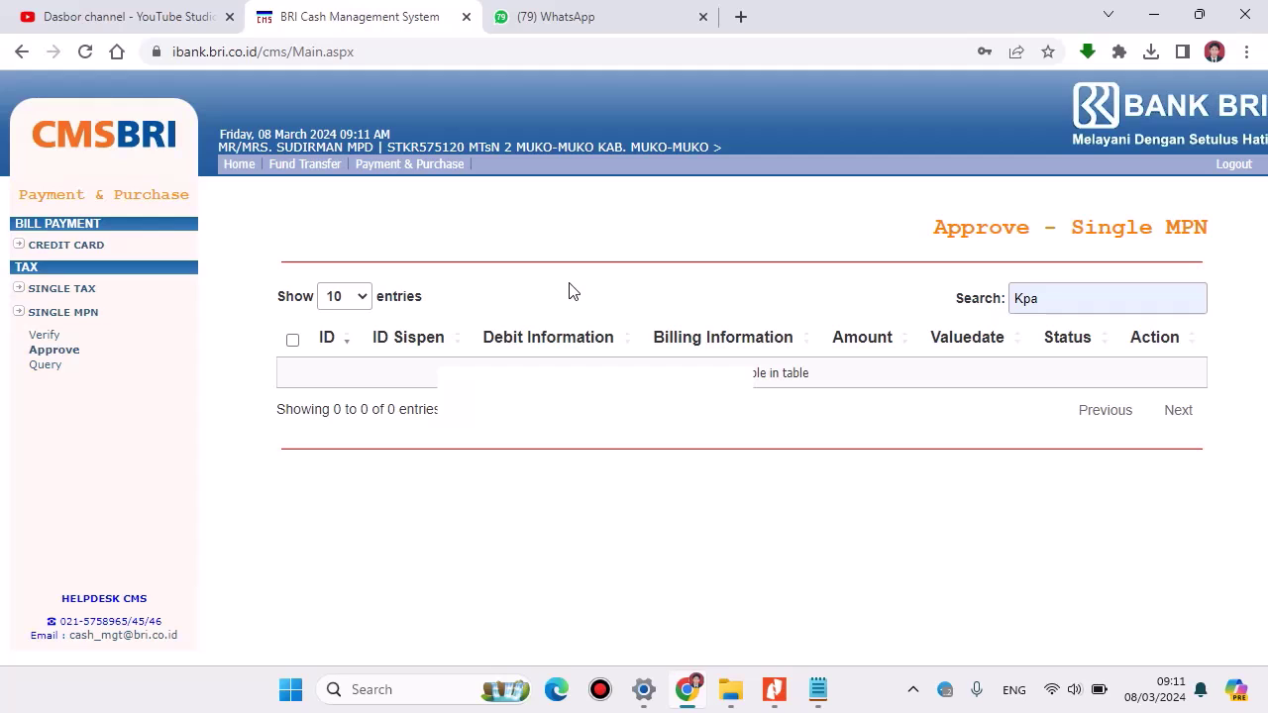
Step: Query the completed Single MPN transactions and review the payment's details from debit information to authority information
click(38, 367)
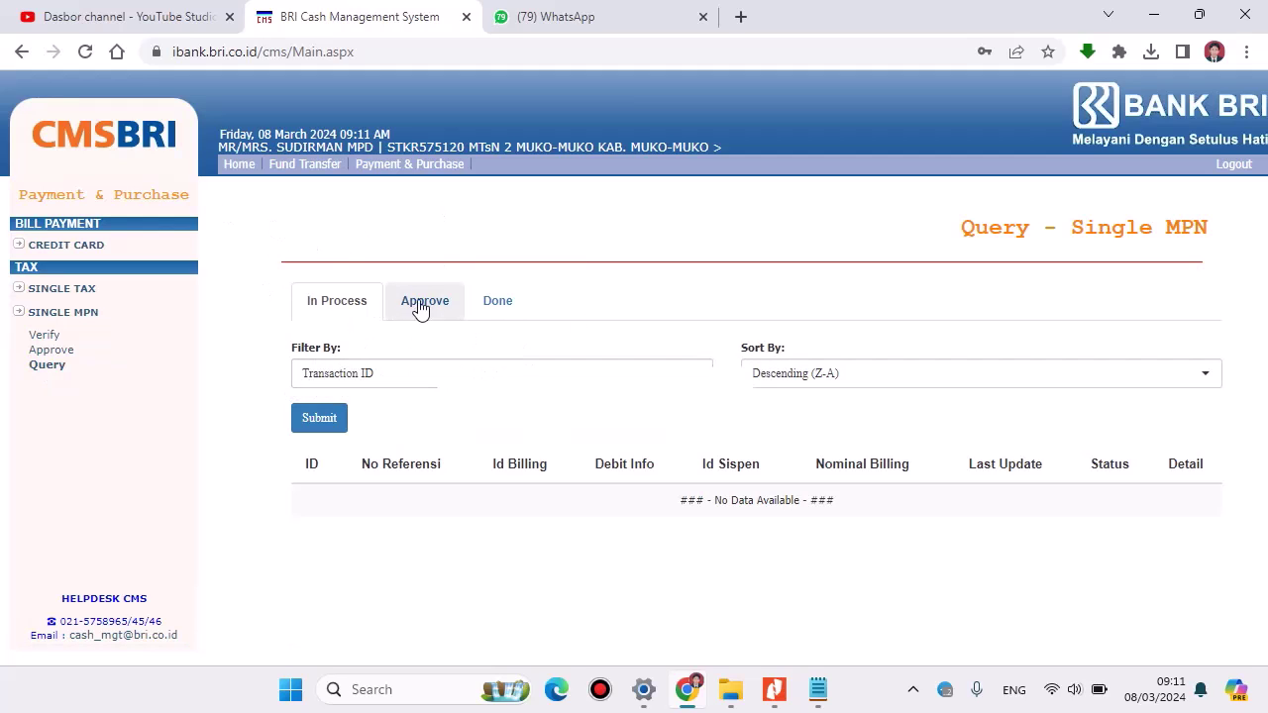
click(493, 315)
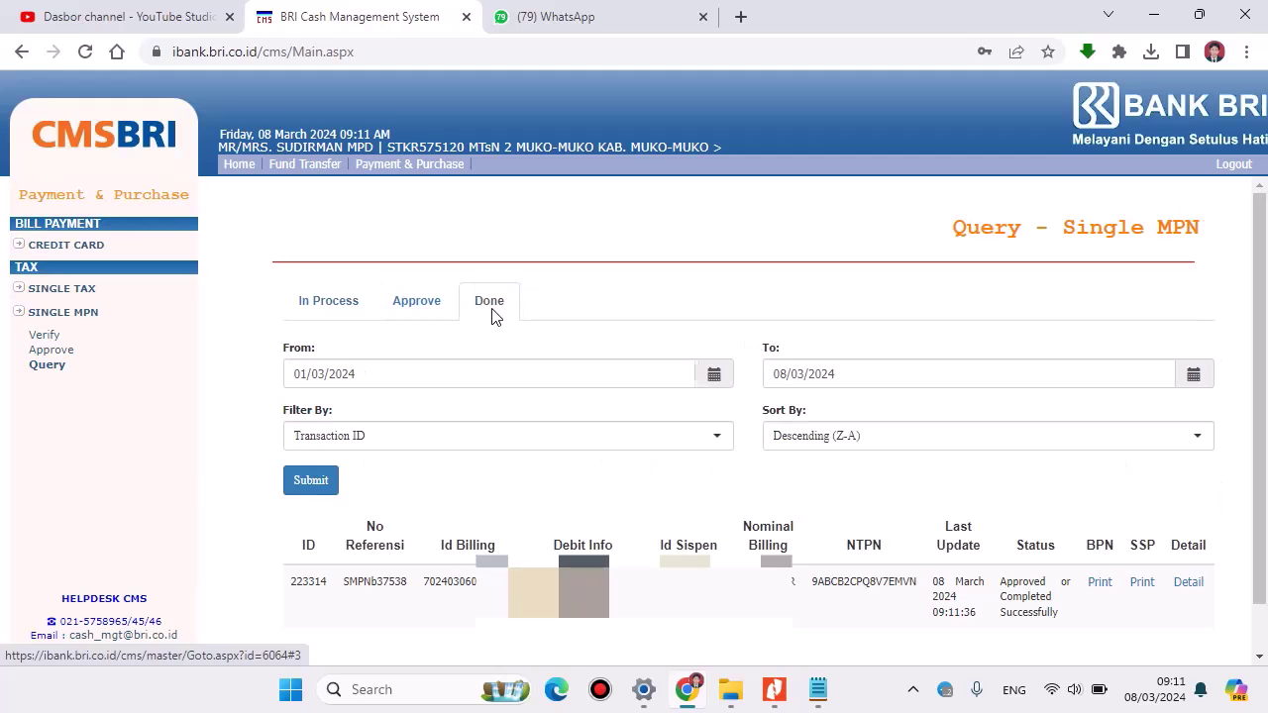
scroll(692, 386, down, 1)
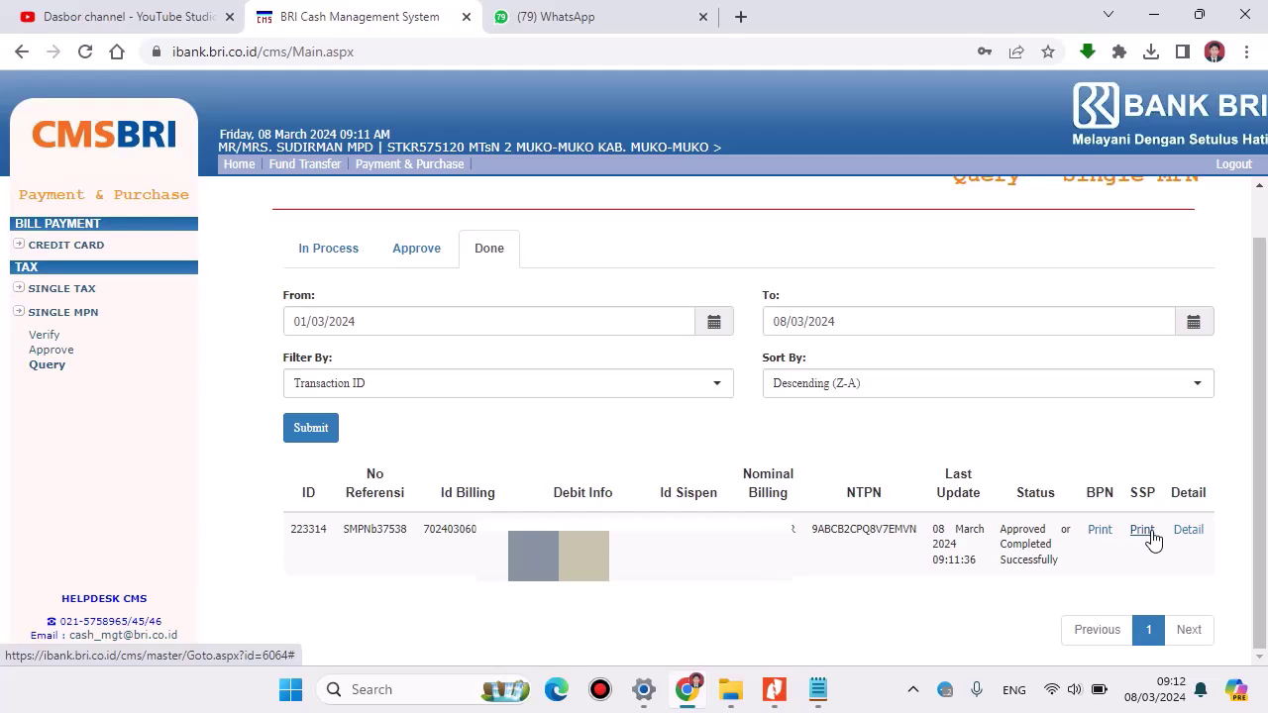
click(1188, 533)
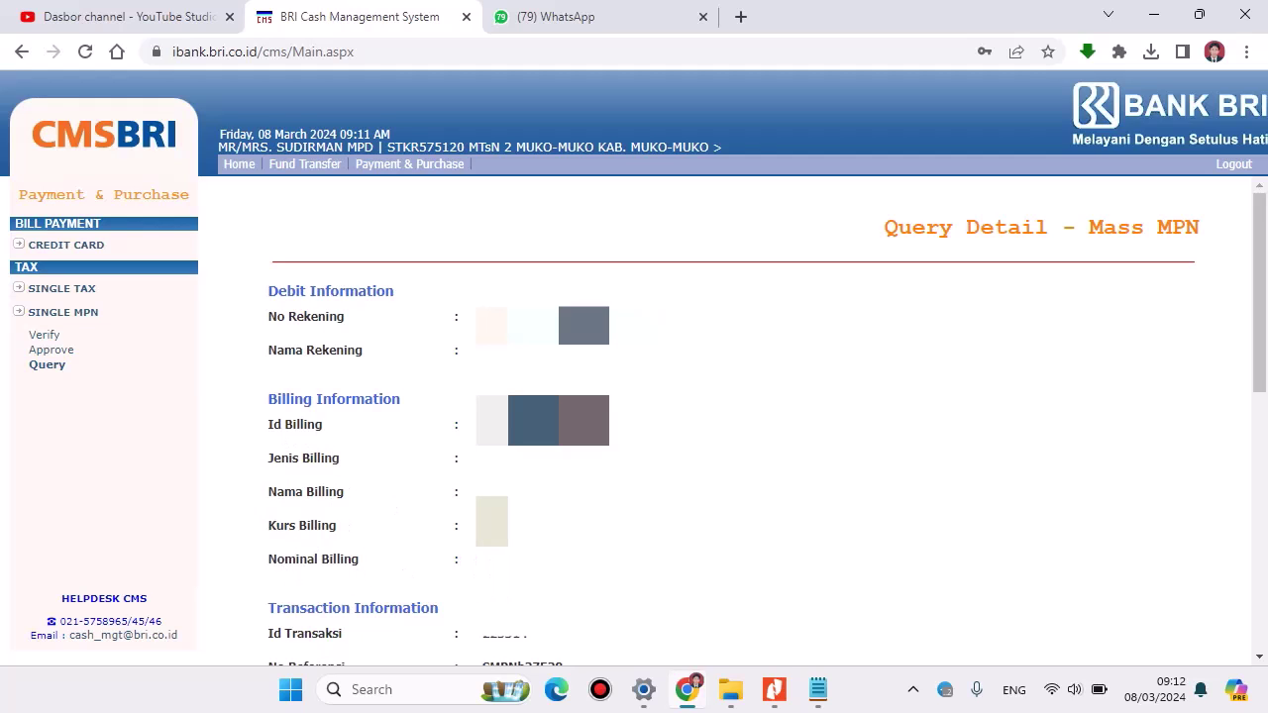
scroll(733, 416, down, 3)
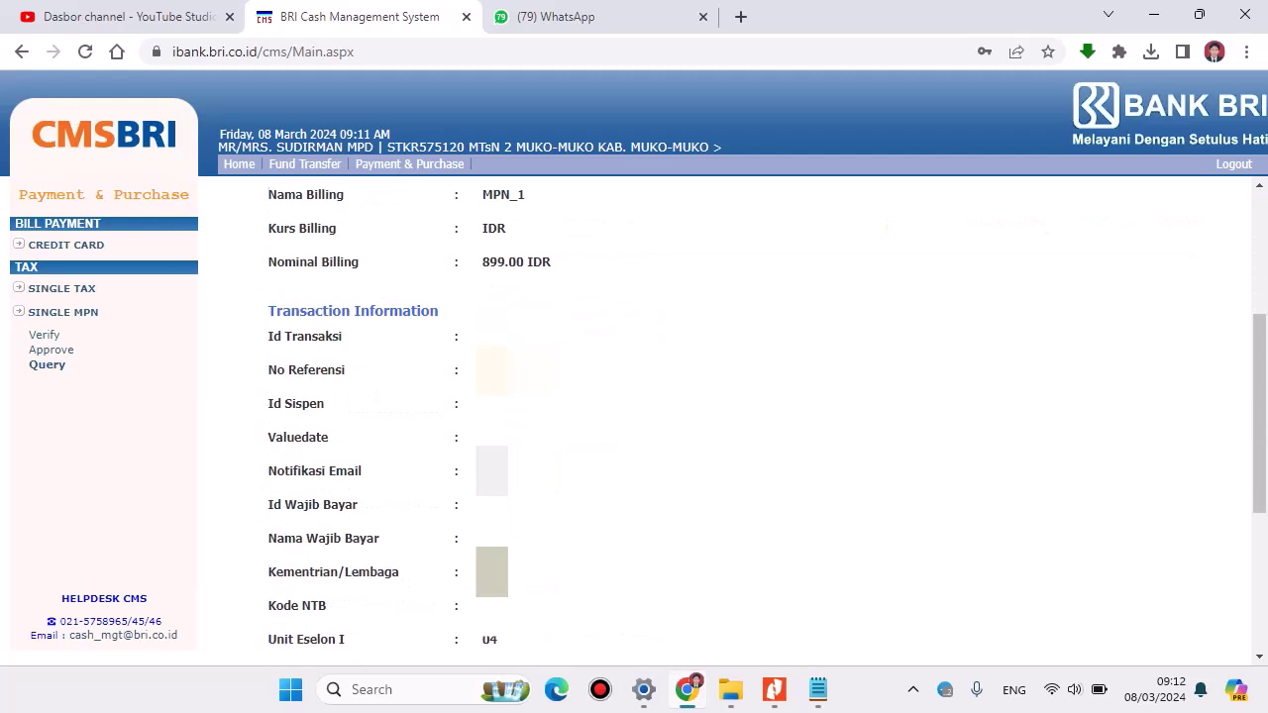
scroll(733, 416, down, 3)
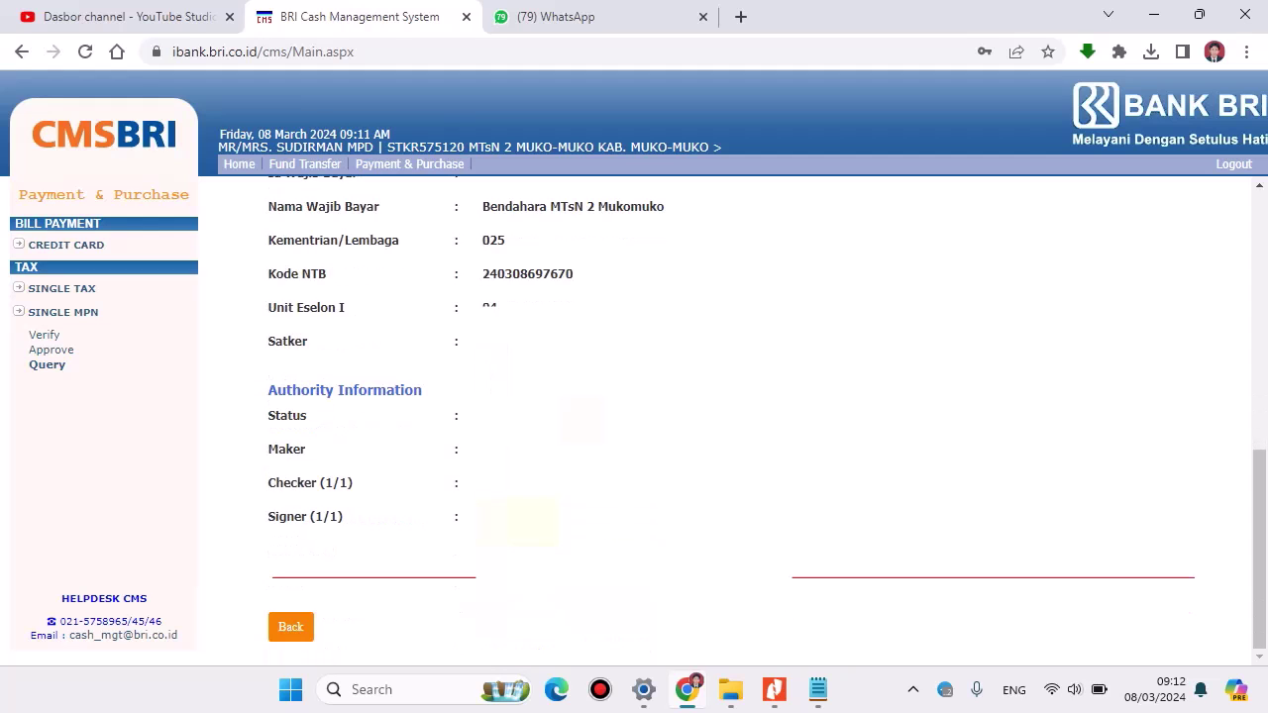
scroll(733, 417, up, 7)
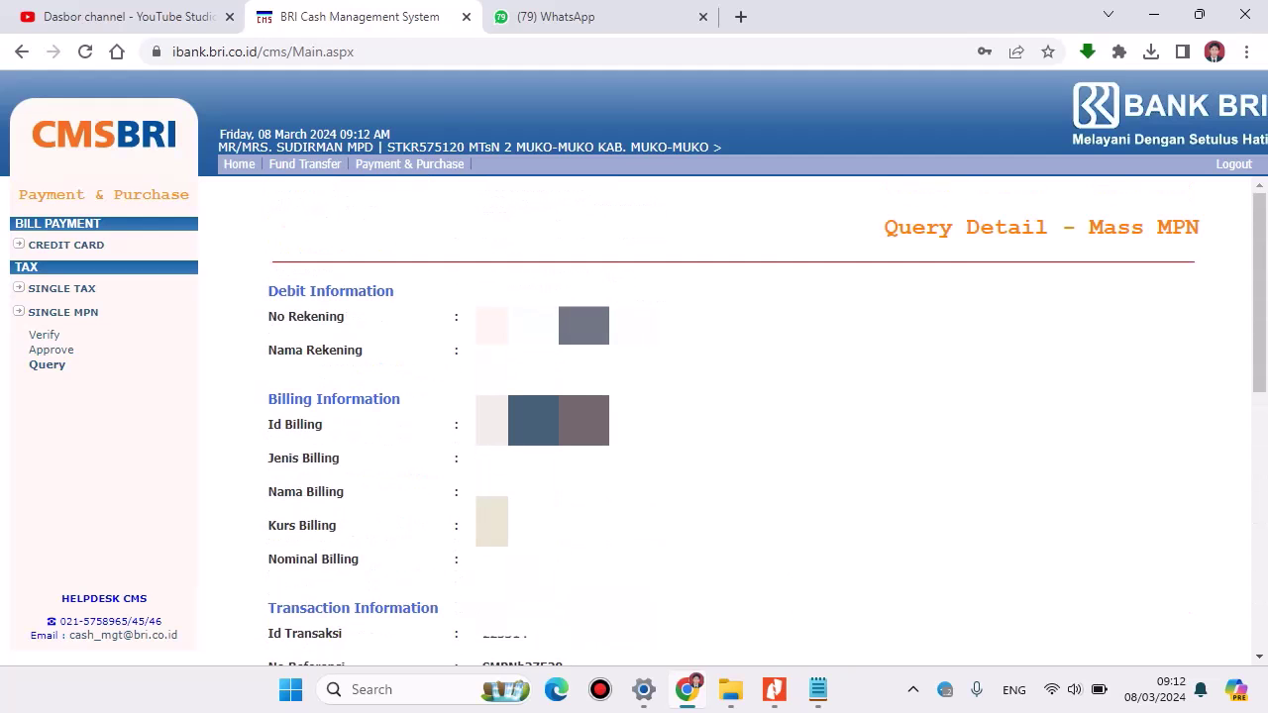
Step: Return to the completed Single MPN transactions and save the payment's BPN report as a PDF in the PTUP folder
click(57, 368)
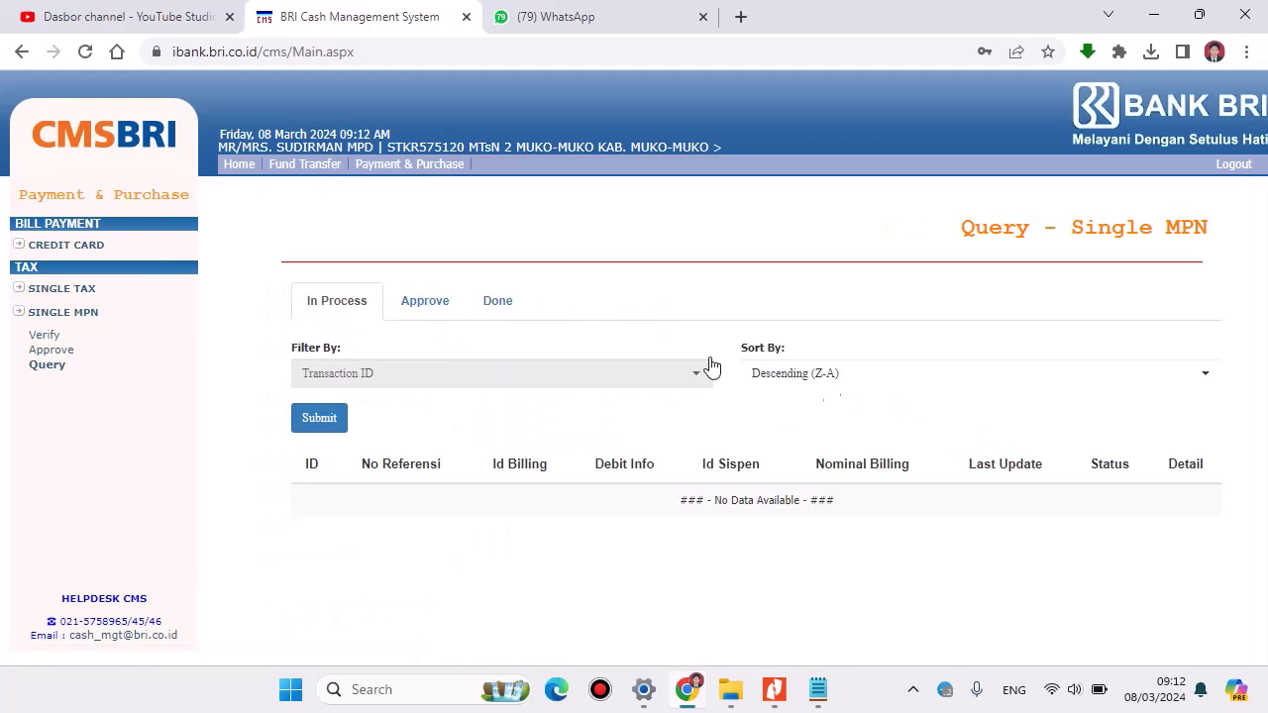
click(502, 307)
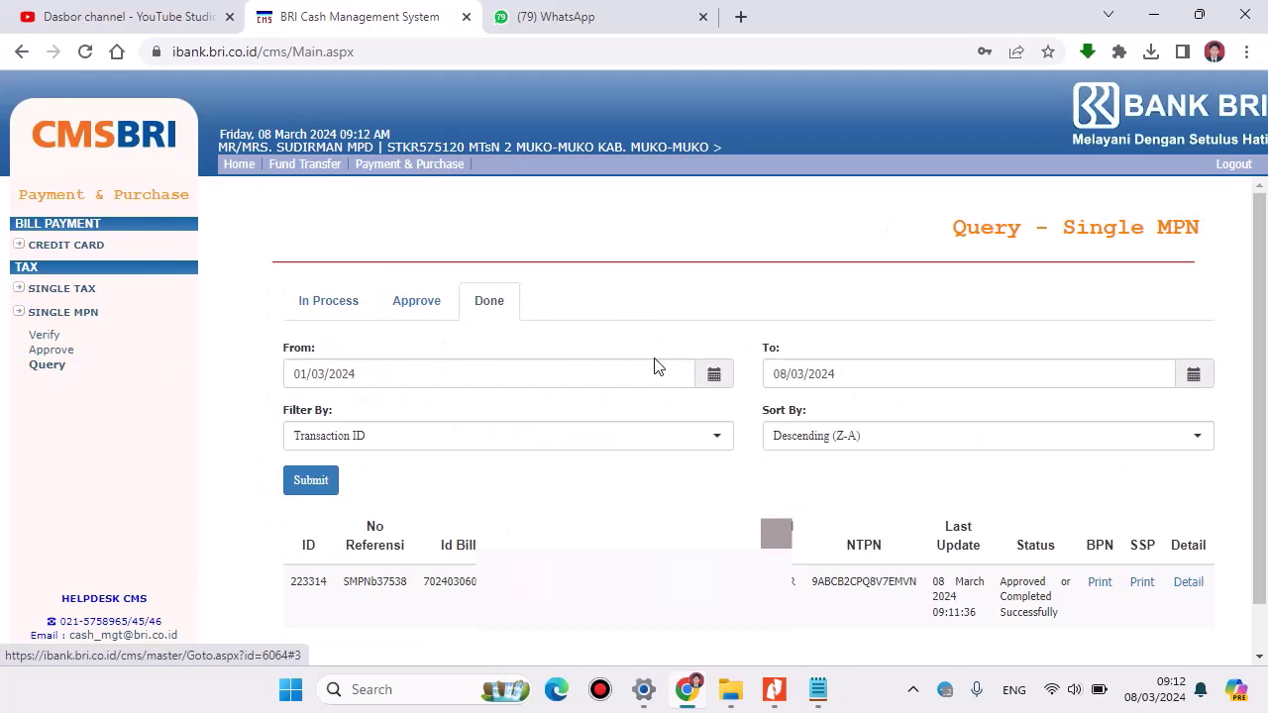
scroll(1248, 535, down, 1)
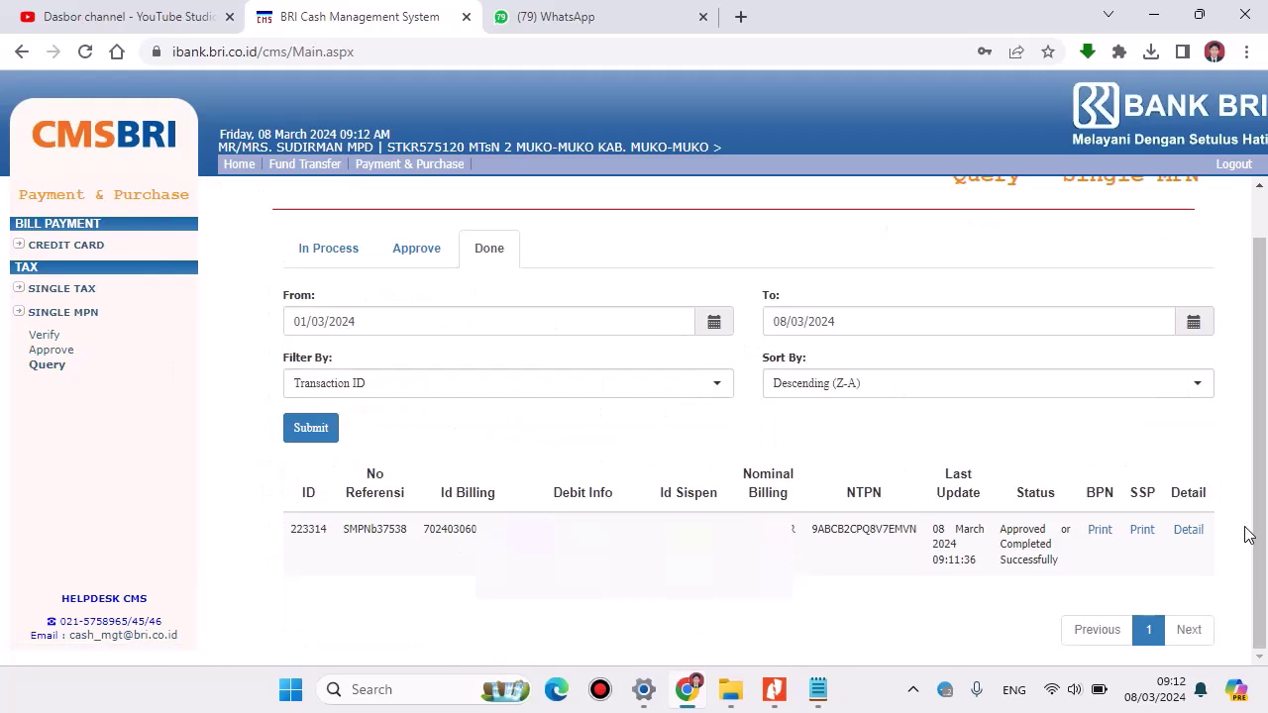
click(1100, 531)
click(991, 328)
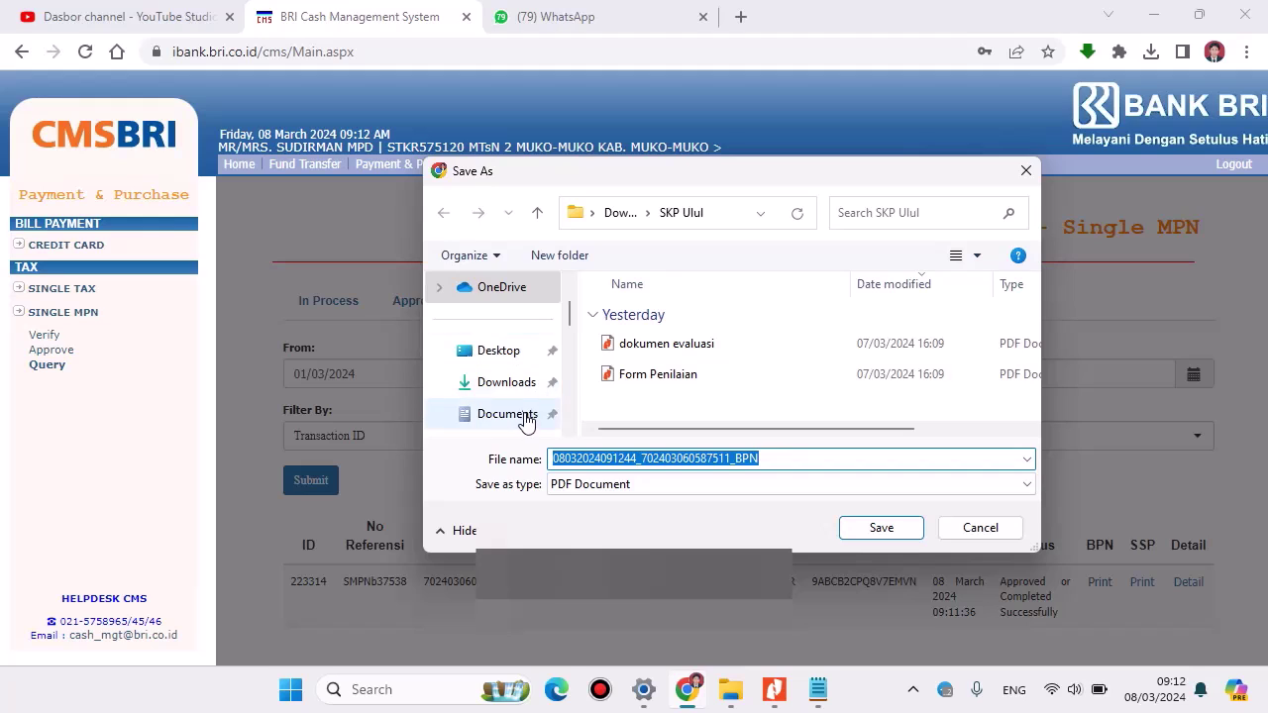
scroll(525, 416, down, 6)
scroll(512, 390, up, 5)
click(499, 358)
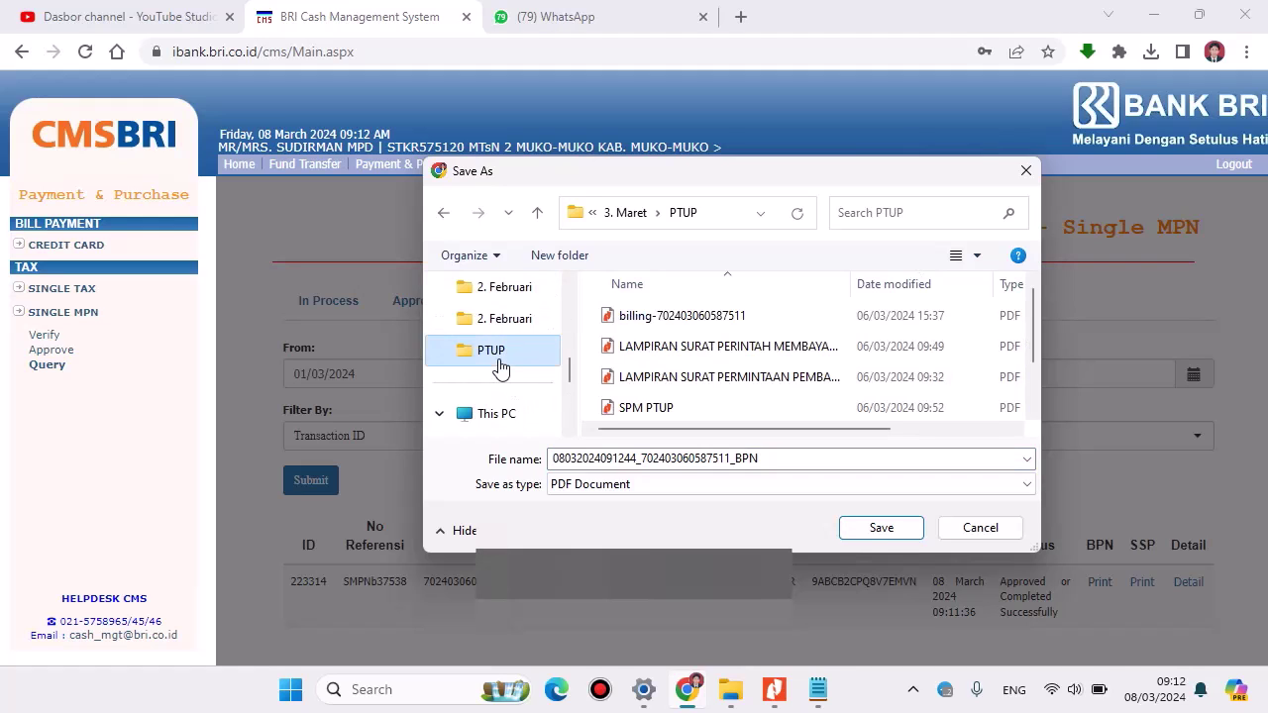
click(864, 533)
click(989, 340)
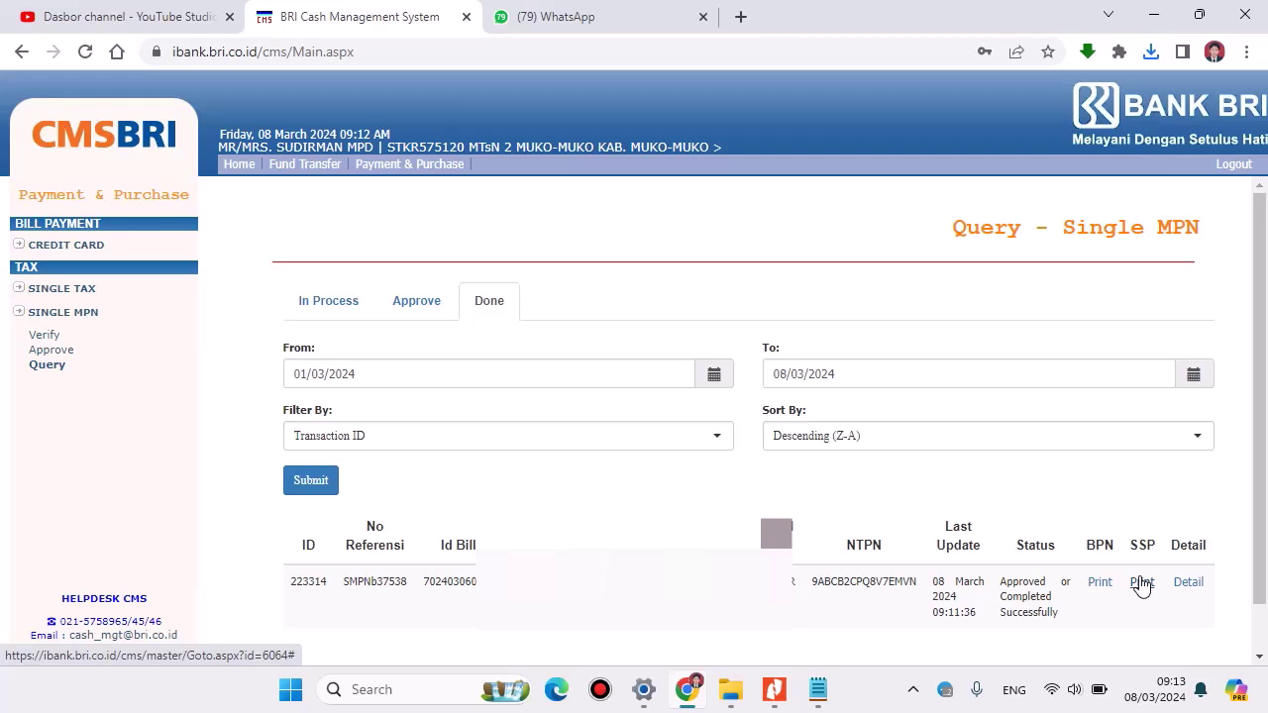
Step: Try twice to print the SSP report for the completed transaction, dismissing the message each time
click(1142, 584)
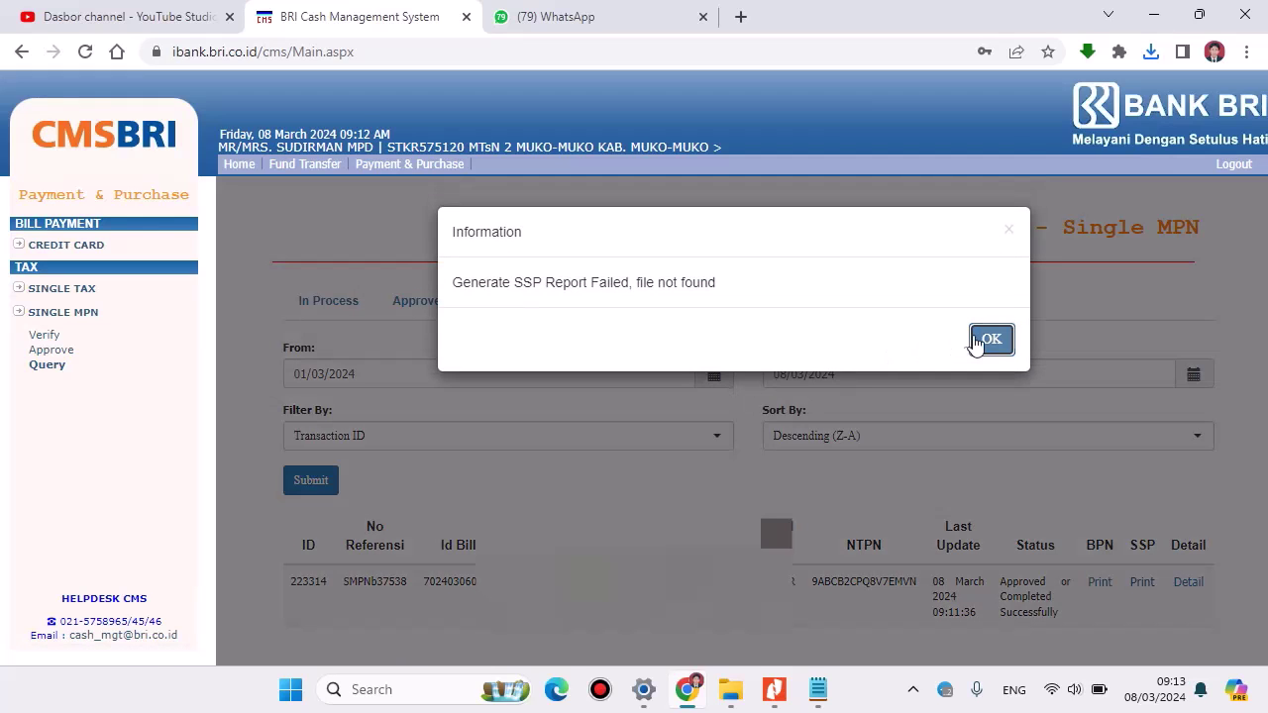
click(991, 341)
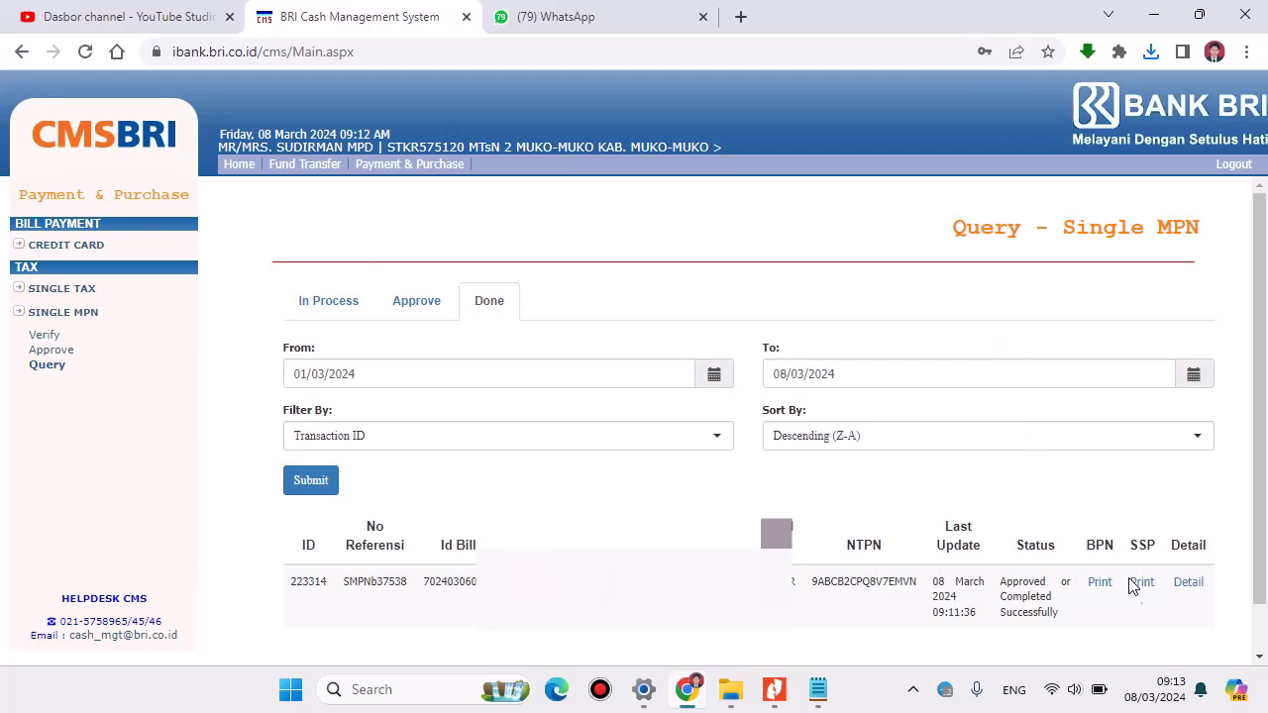
click(1137, 584)
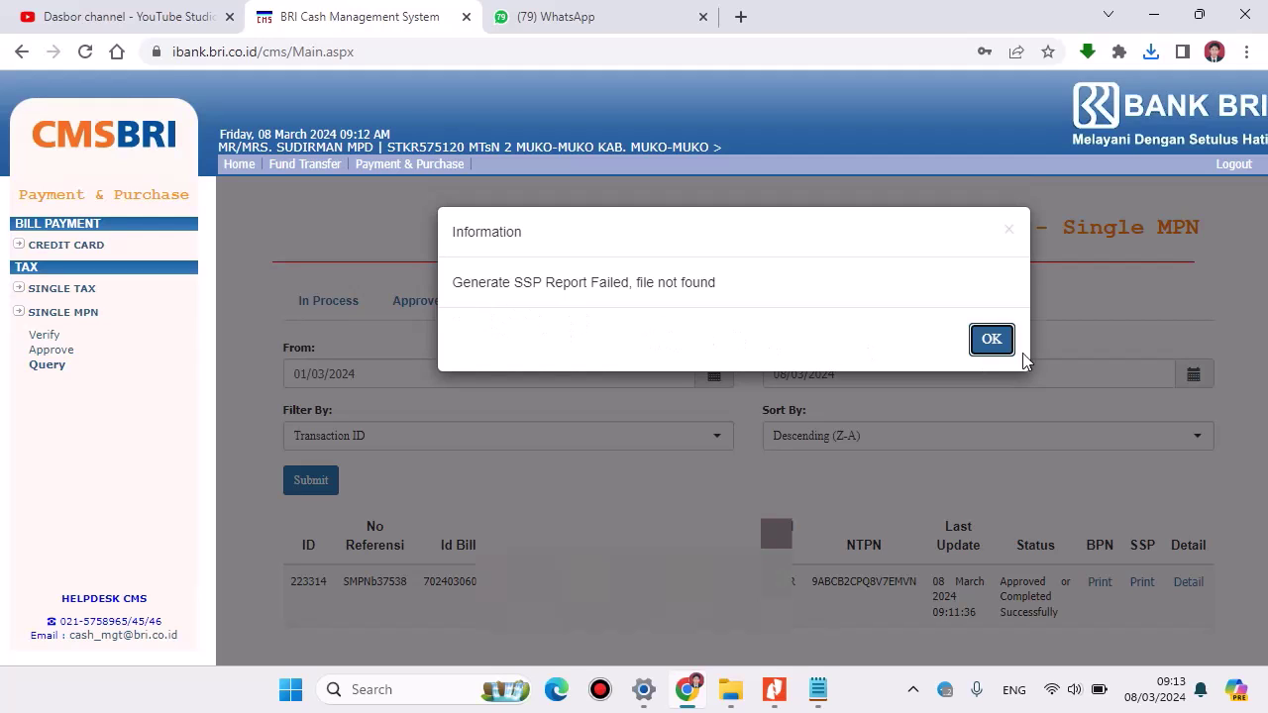
click(990, 340)
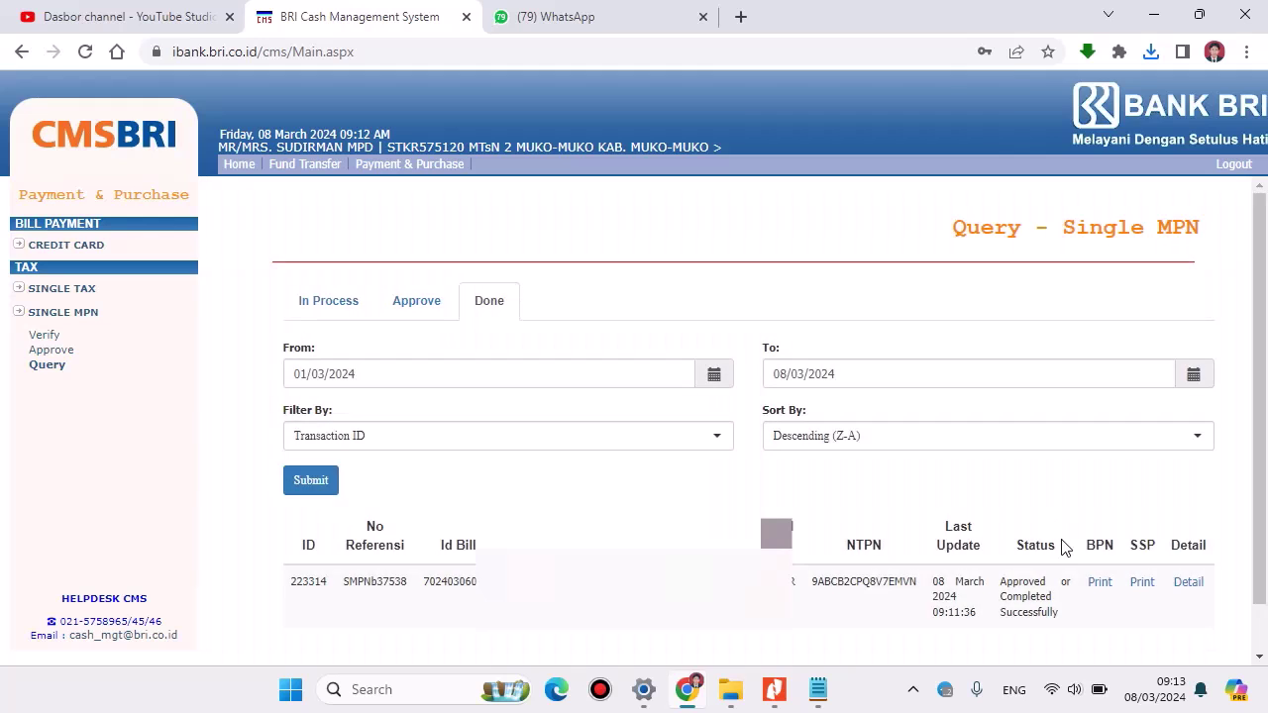
click(1101, 587)
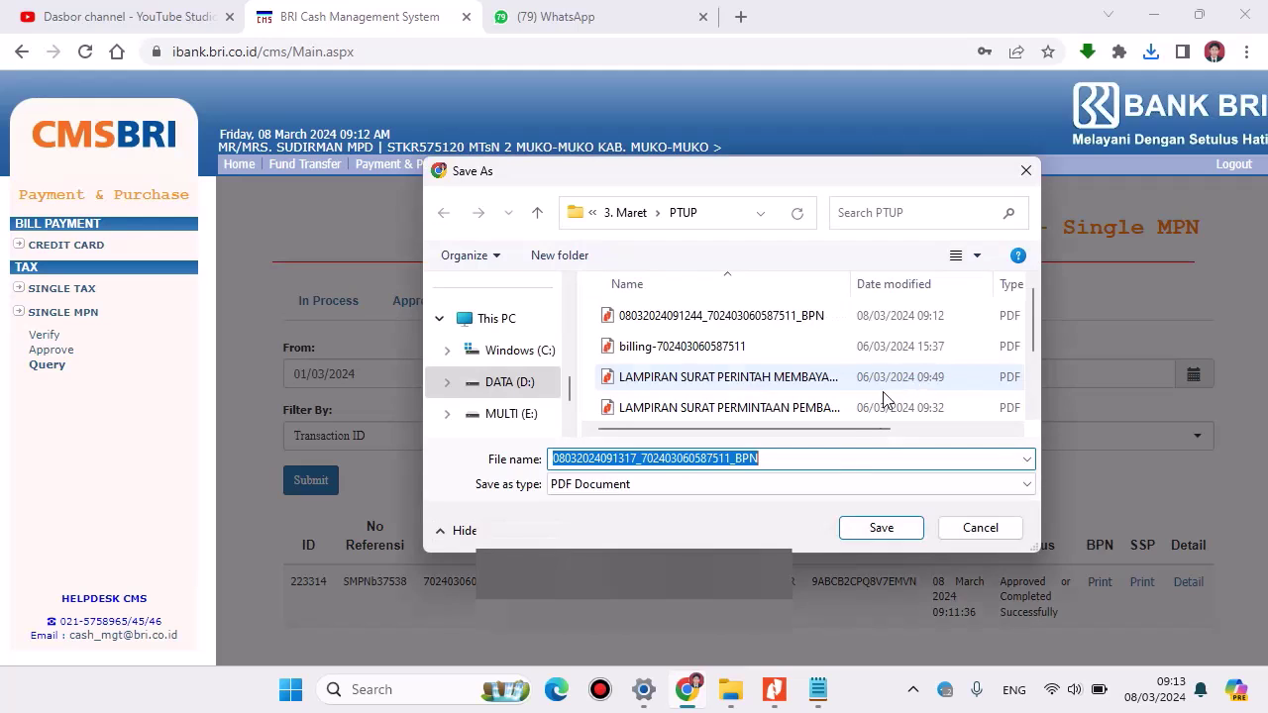
click(973, 525)
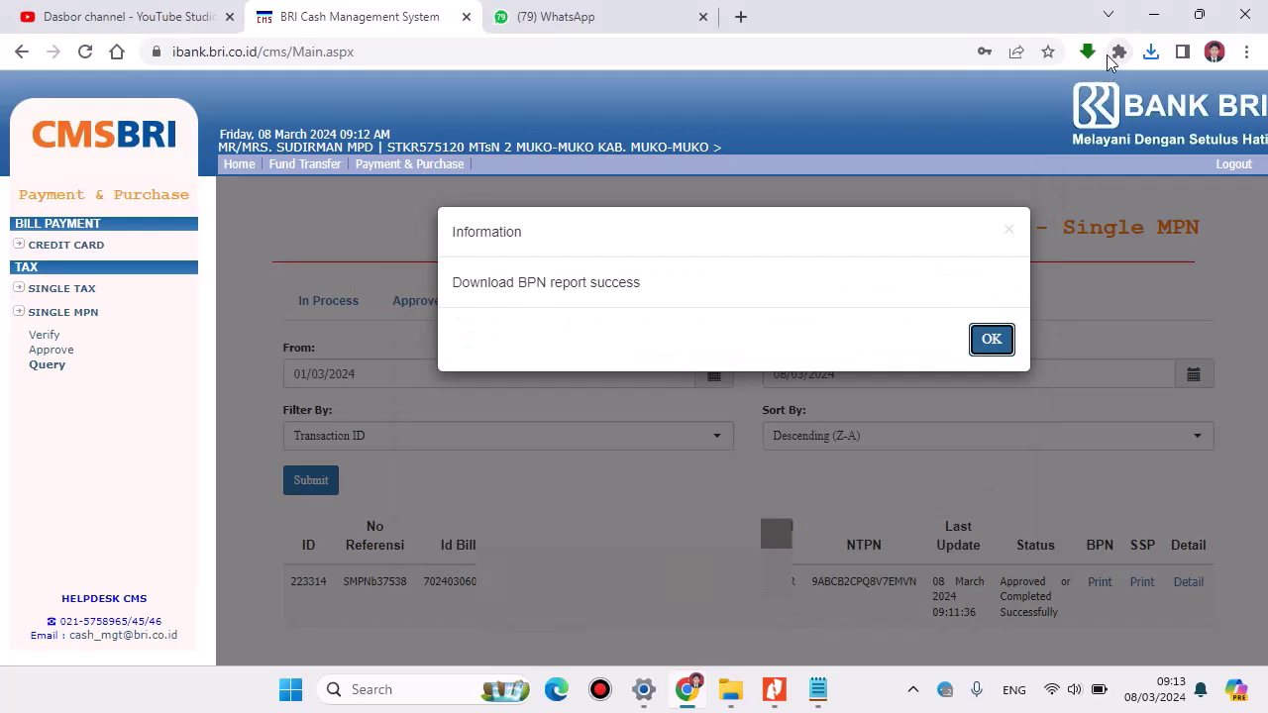
click(989, 346)
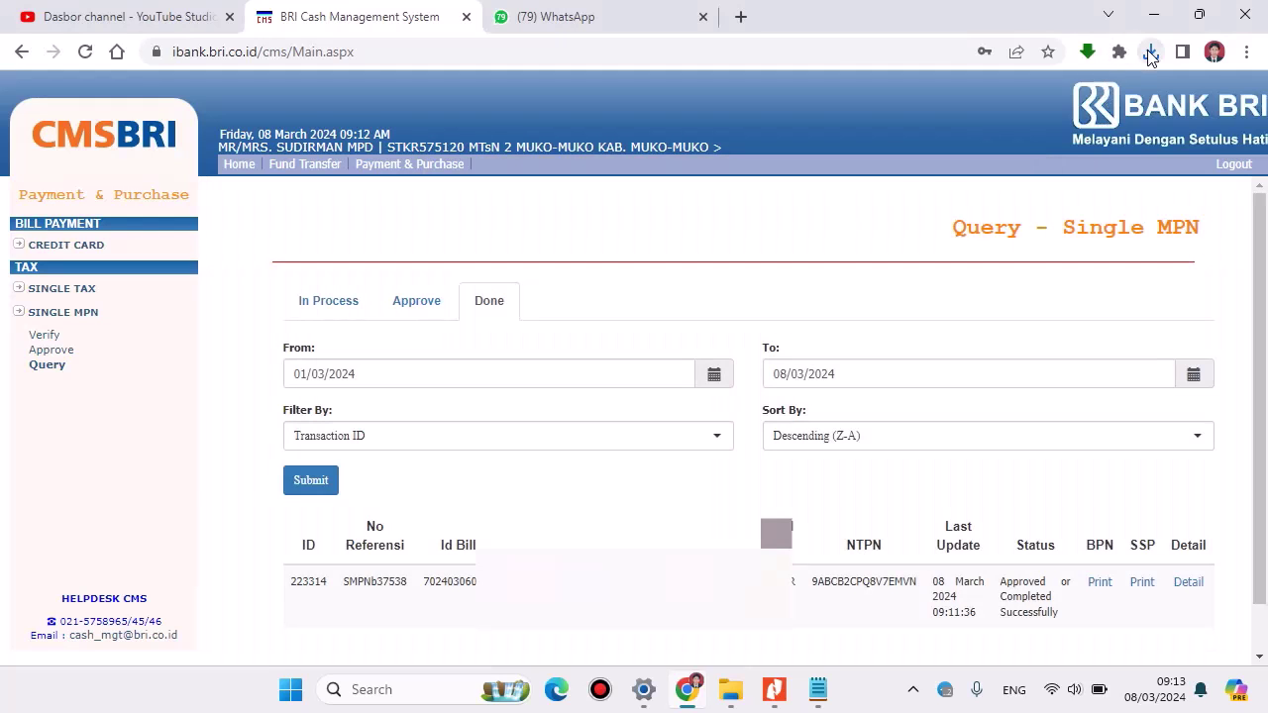
Step: Open the downloaded BPN PDF to view the state revenue receipt, and return to the completed transactions page
click(1150, 55)
click(991, 139)
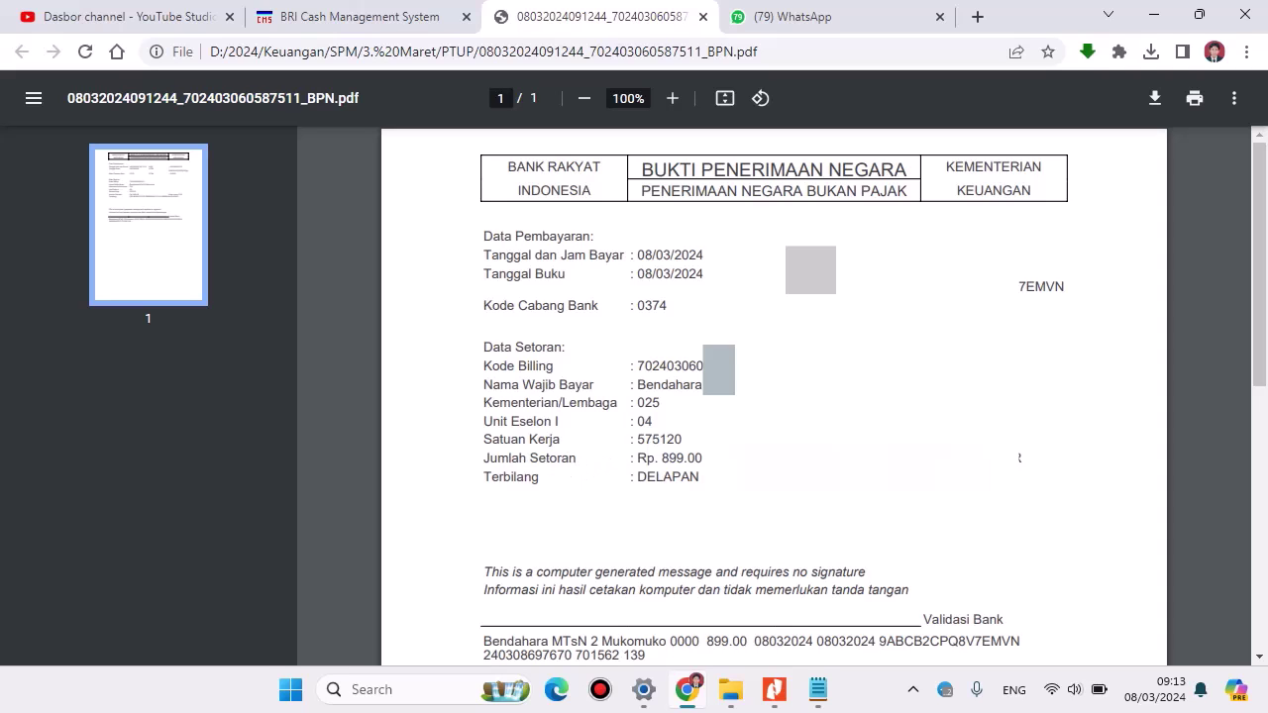
click(359, 12)
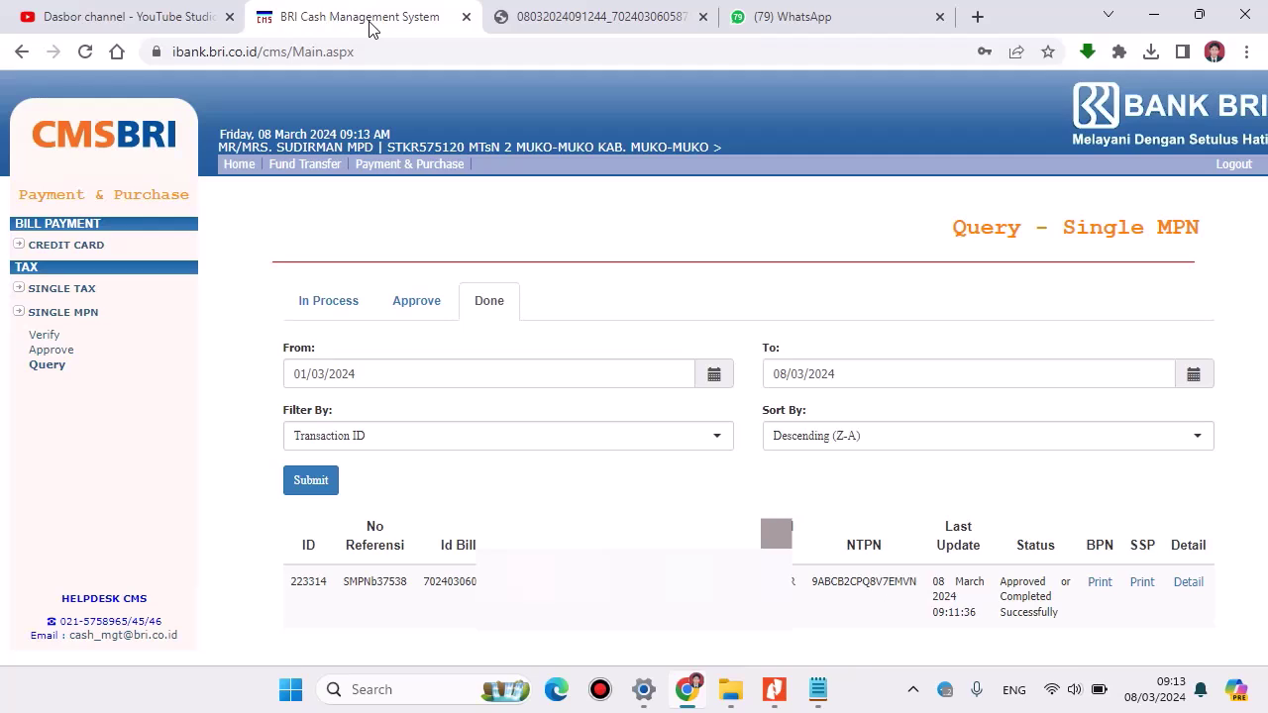